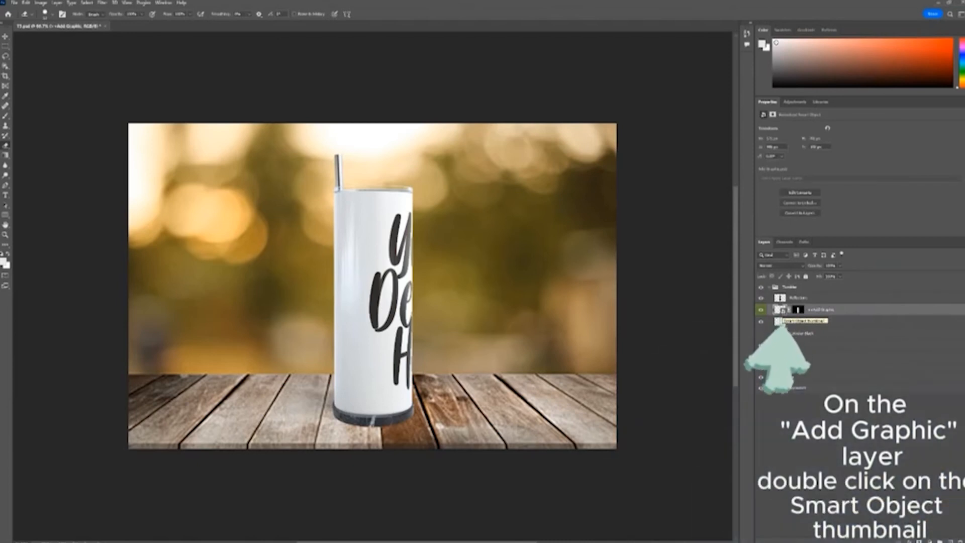
# Open the nested Add Graphic smart objects, place the blue binary-code image over Your Design Here, and stretch it to fill the canvas.
pyautogui.doubleClick(779, 311)
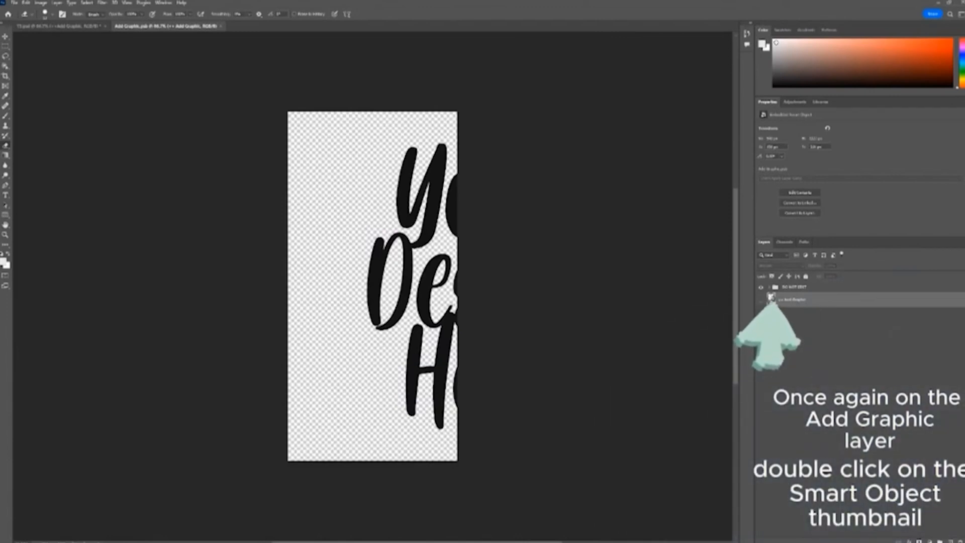
pyautogui.doubleClick(771, 299)
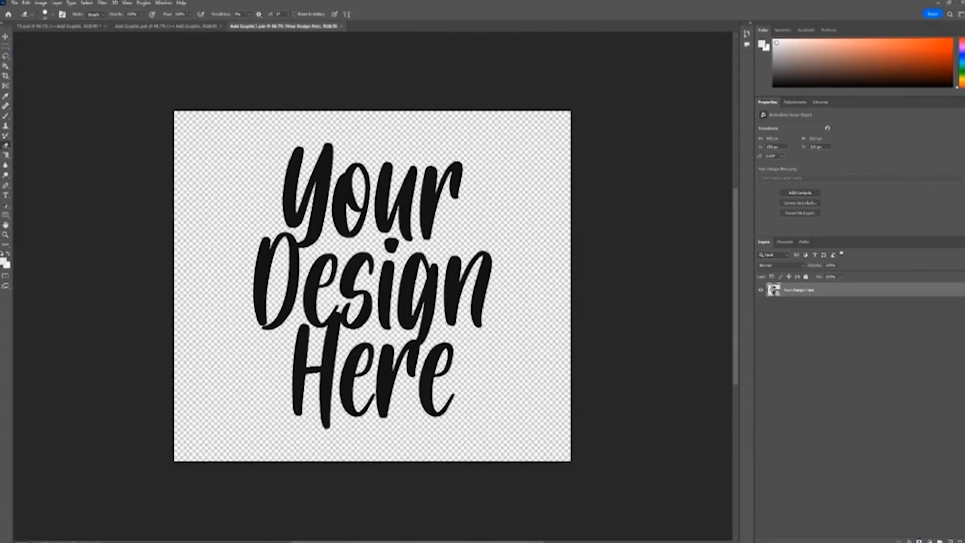
pyautogui.moveTo(393, 241); pyautogui.dragTo(332, 224)
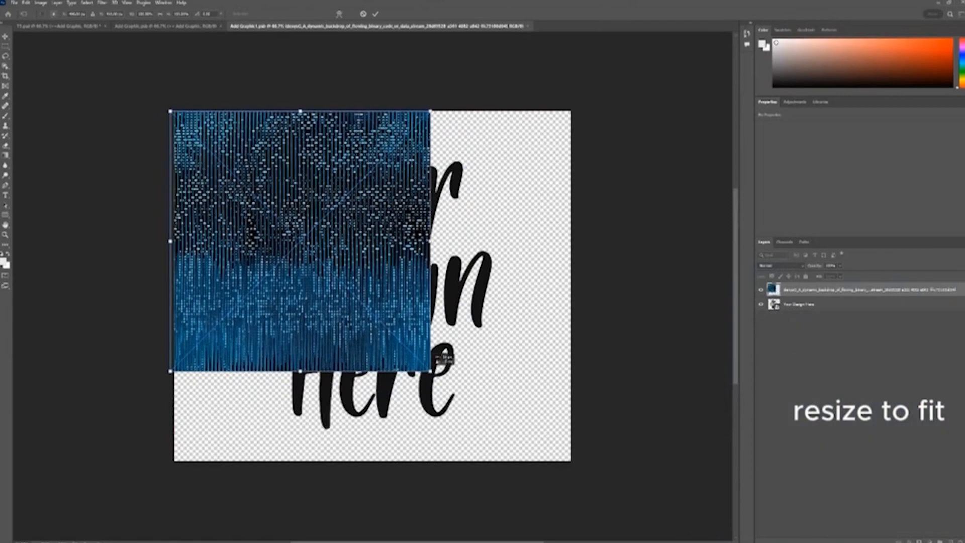
pyautogui.moveTo(434, 372); pyautogui.dragTo(571, 461)
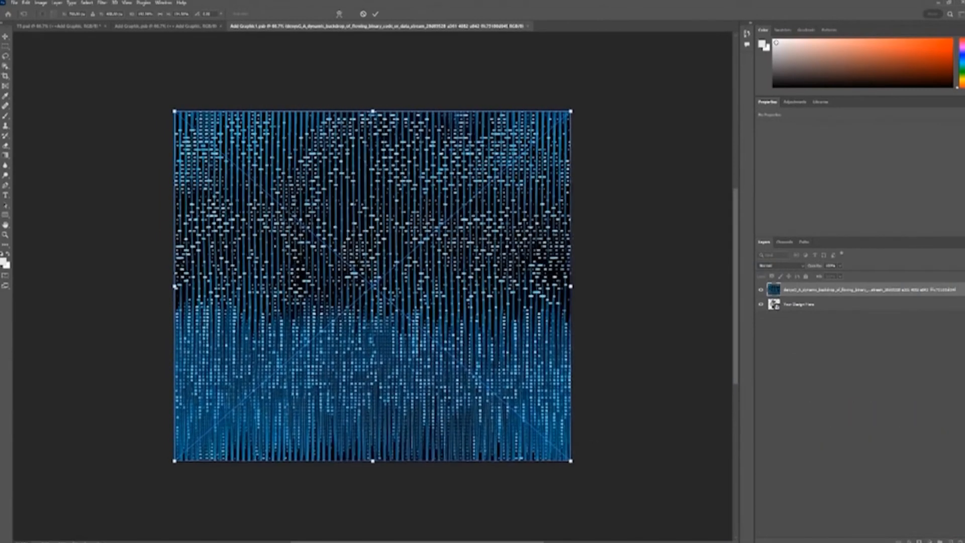
pyautogui.press('Return')
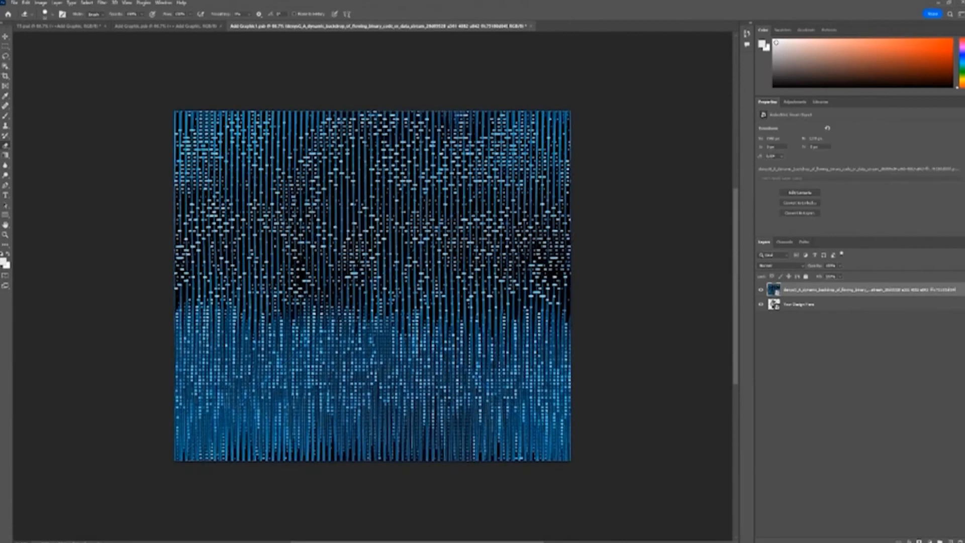
# Save and close both nested Add Graphic smart objects to update the design on the tumbler.
pyautogui.click(14, 2)
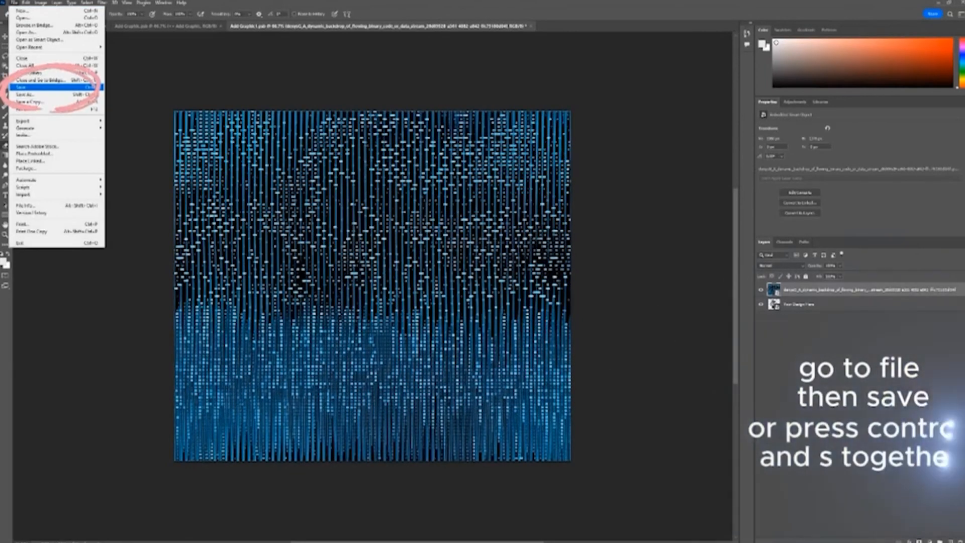
pyautogui.click(23, 87)
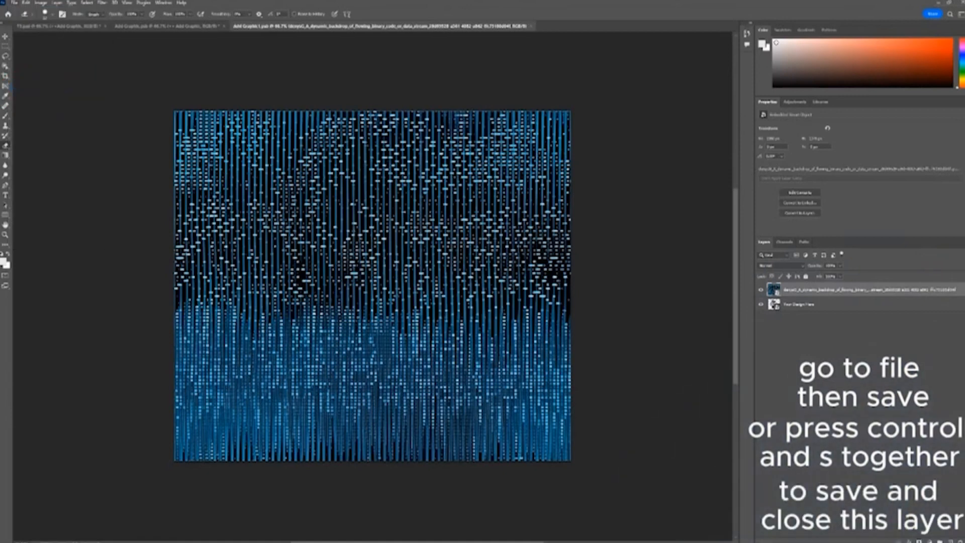
pyautogui.hotkey('ctrl', 'w')
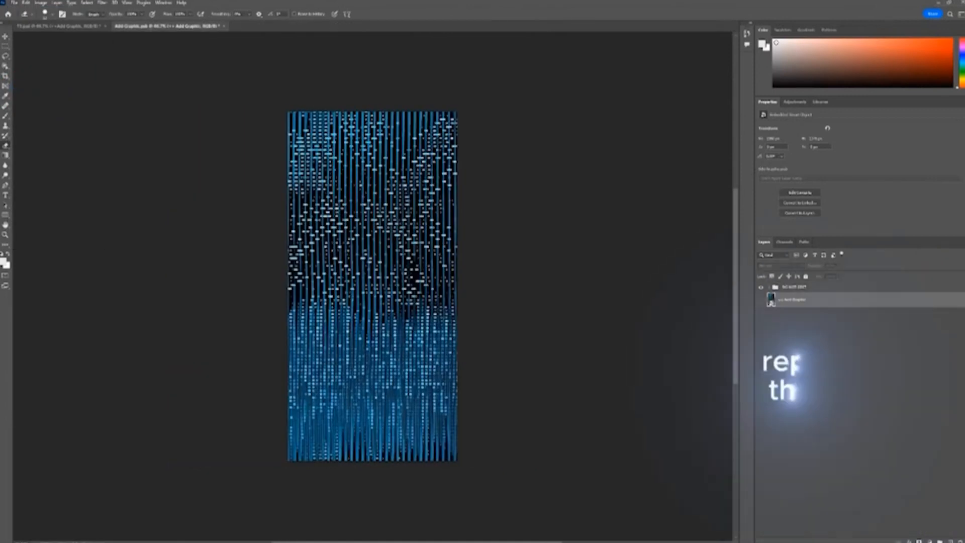
pyautogui.click(14, 3)
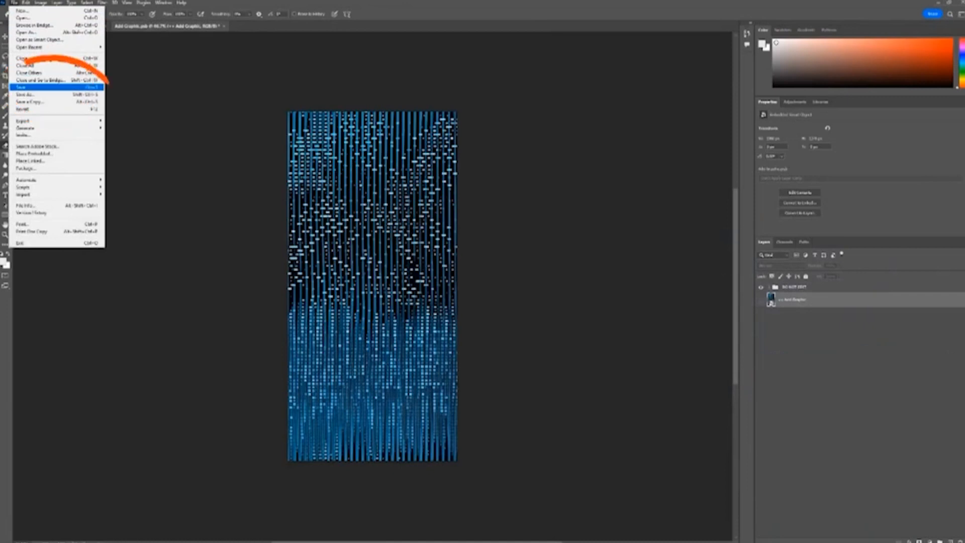
pyautogui.click(50, 87)
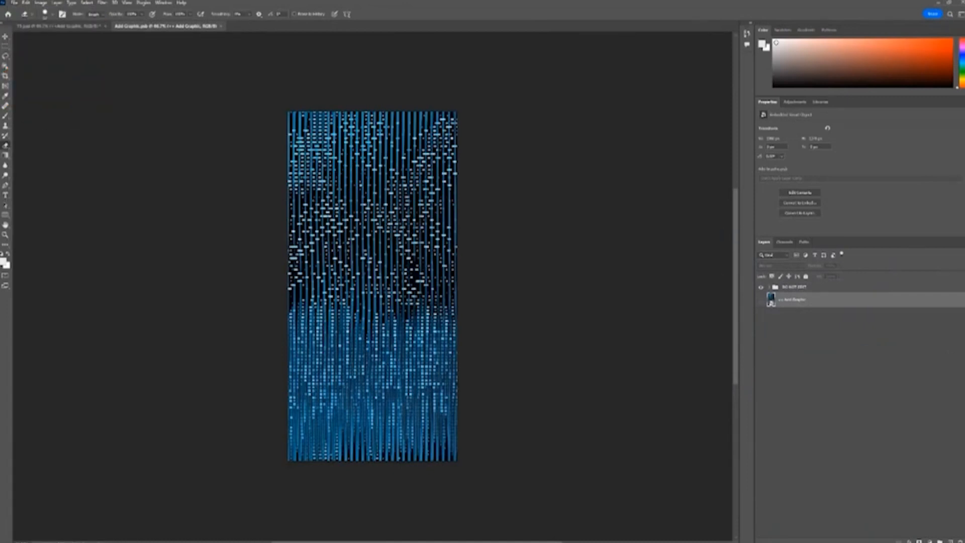
pyautogui.hotkey('ctrl', 'w')
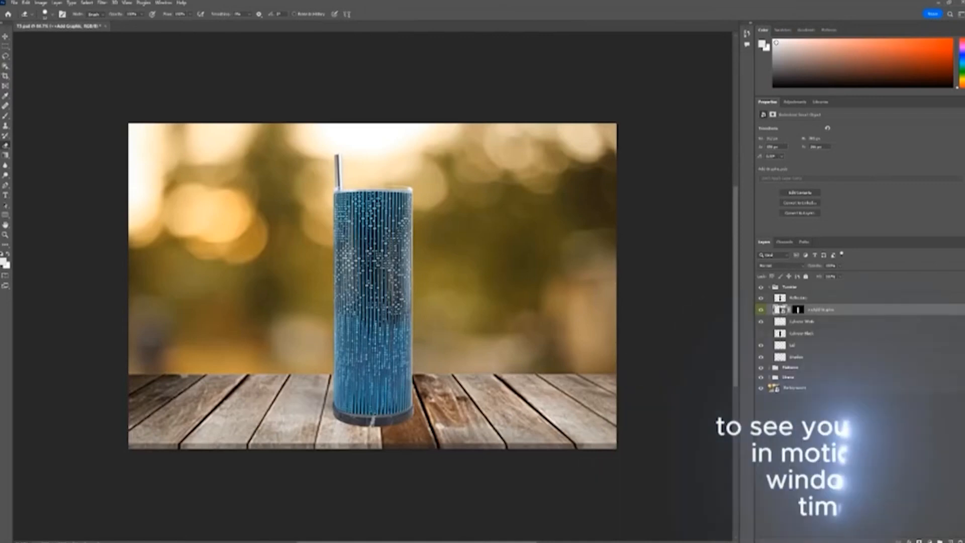
# Display the Timeline and play the tumbler animation.
pyautogui.click(163, 3)
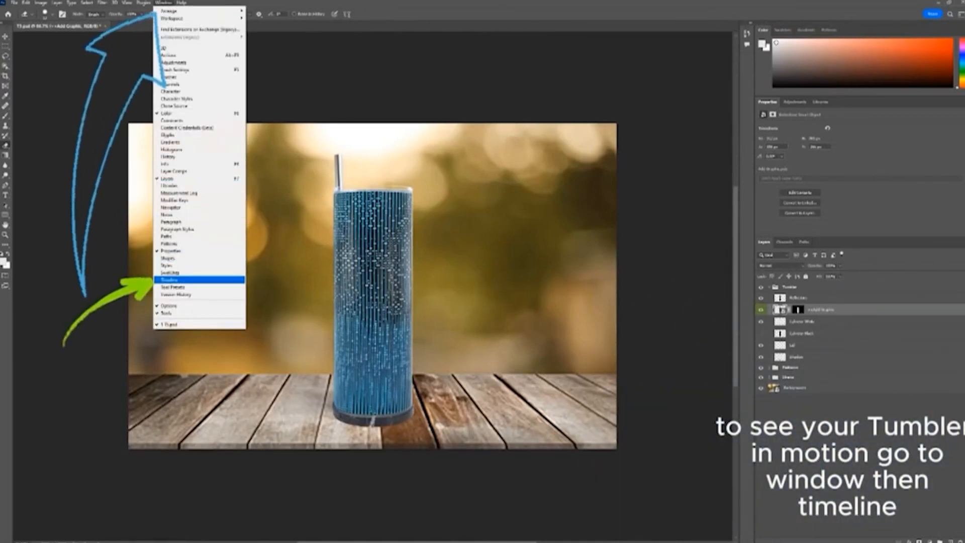
pyautogui.click(169, 279)
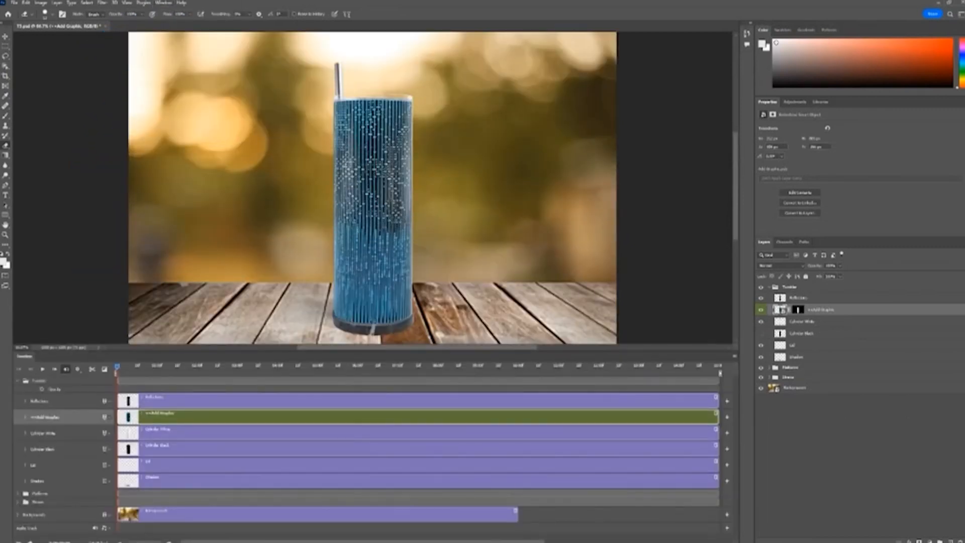
pyautogui.click(43, 369)
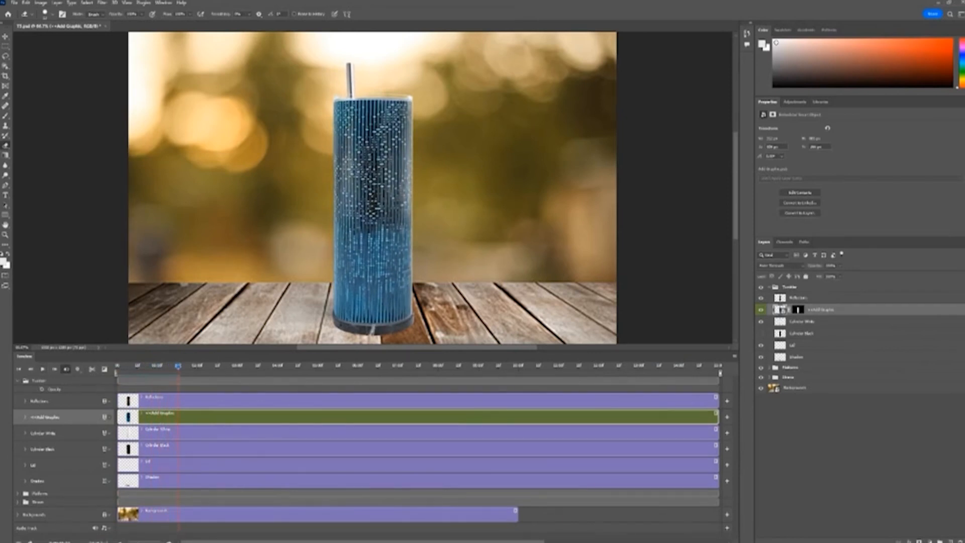
# Collapse the tumbler group and switch the platform from Black to White within the Platforms group.
pyautogui.click(769, 287)
pyautogui.click(791, 297)
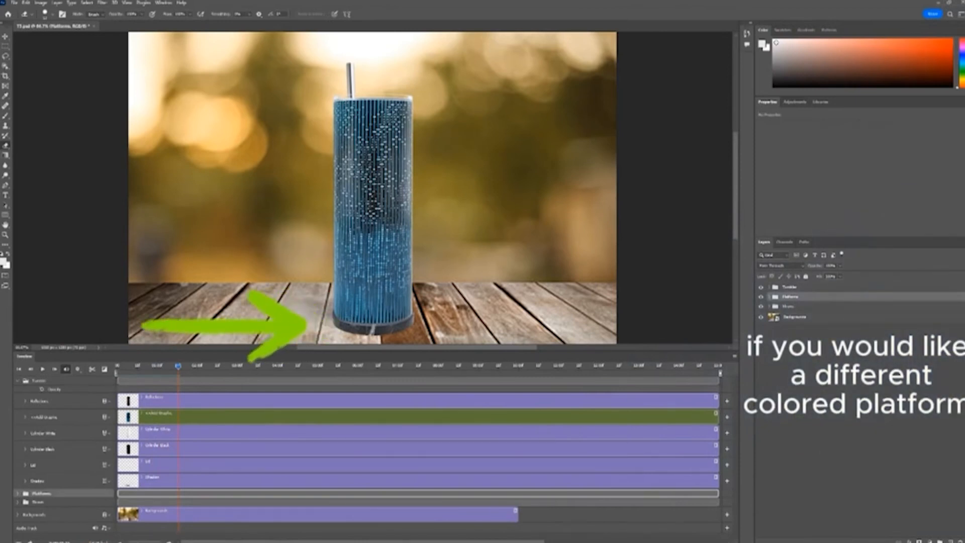
pyautogui.click(769, 296)
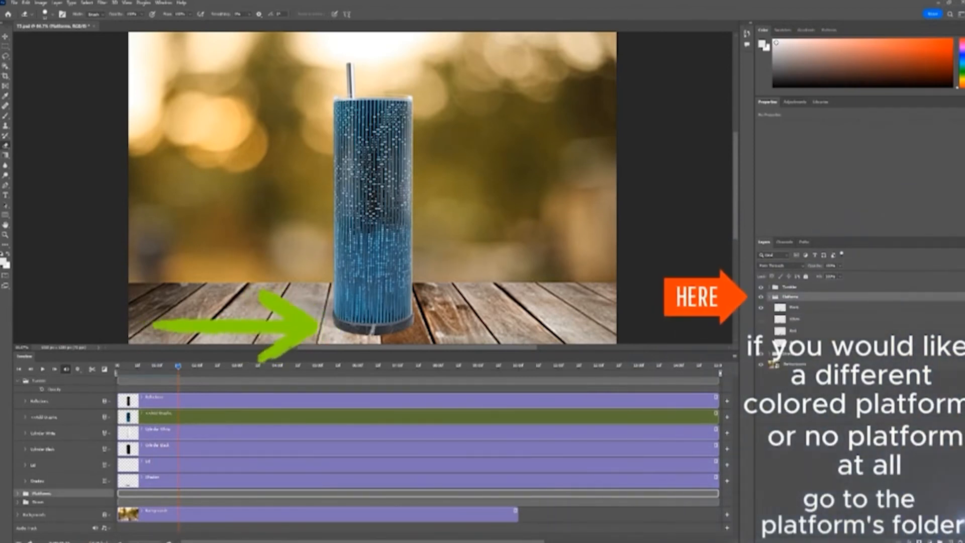
pyautogui.click(761, 307)
pyautogui.click(761, 318)
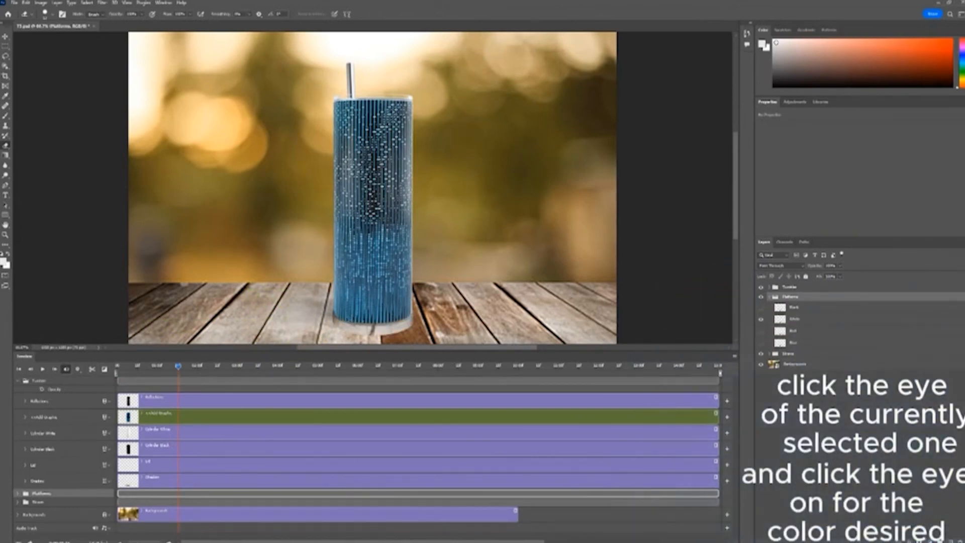
# Hide the White platform, show the Black one again, and collapse the Platforms group.
pyautogui.click(761, 318)
pyautogui.click(761, 307)
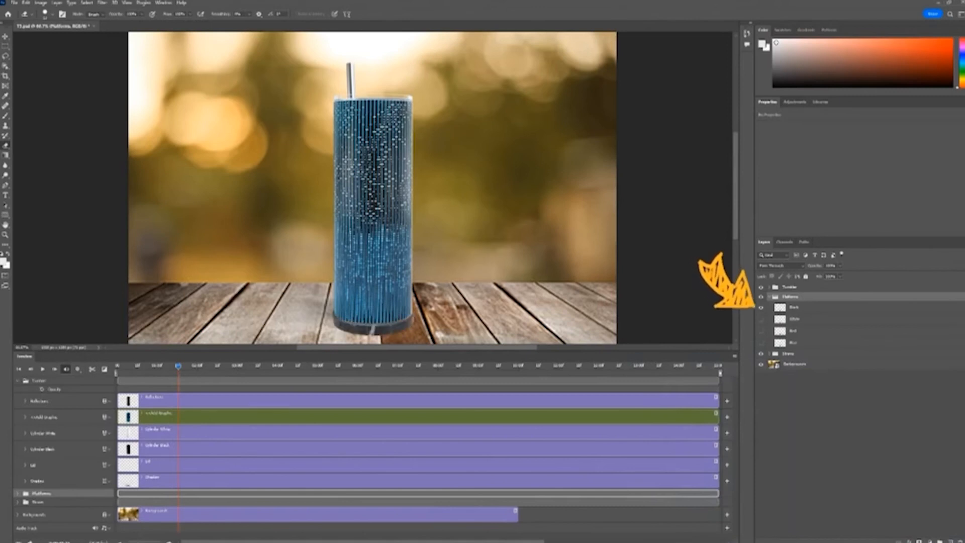
pyautogui.click(769, 296)
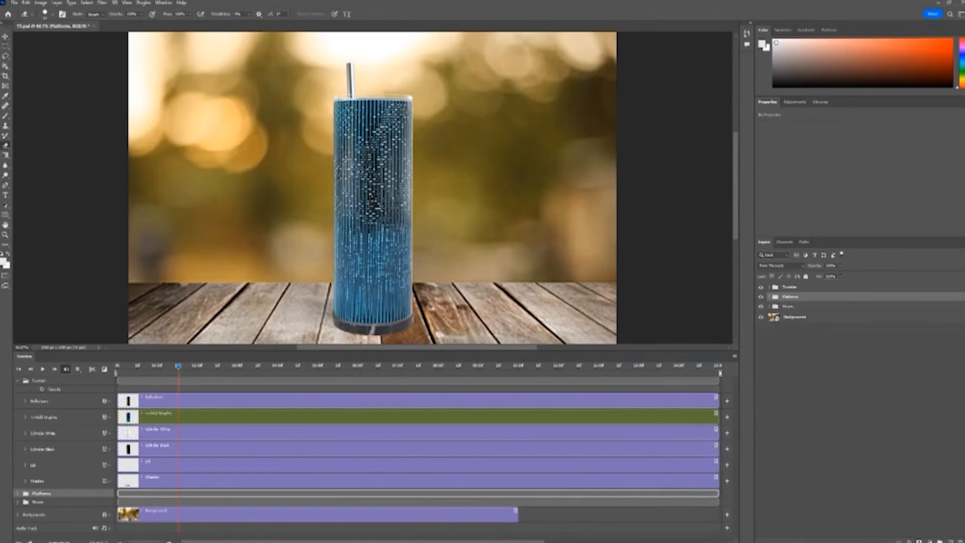
# Expand the straws group, hide the Stainless Steel straw and show the Black Straw.
pyautogui.click(769, 306)
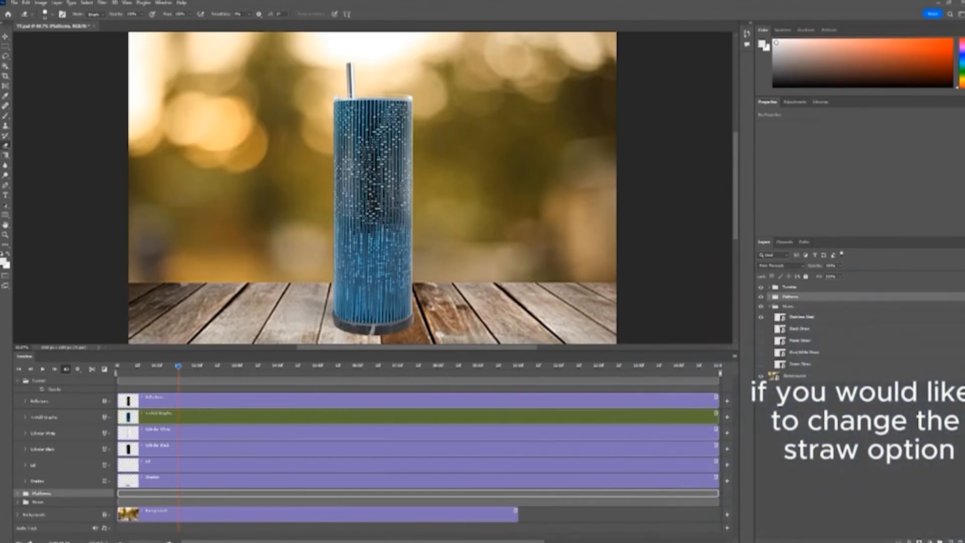
pyautogui.click(761, 316)
pyautogui.click(761, 328)
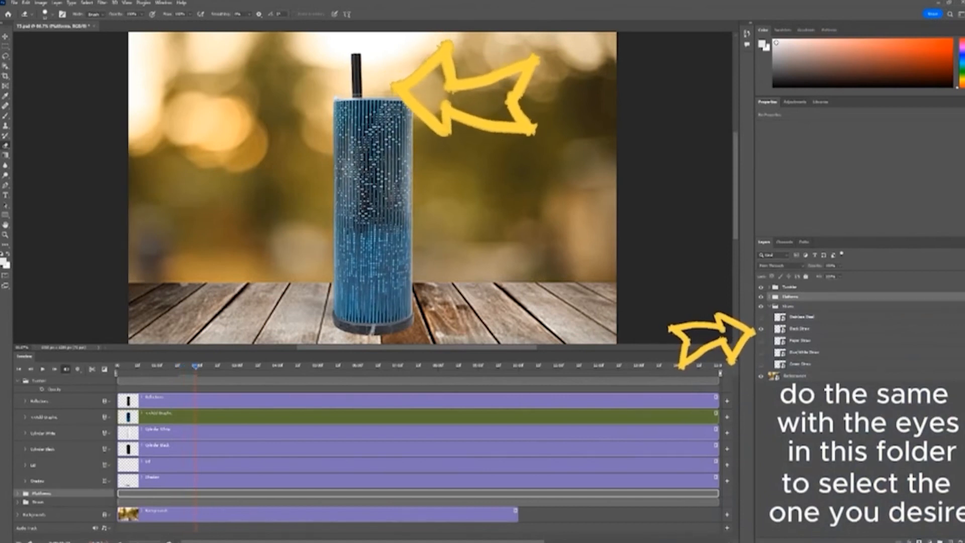
# Try the Paper Straw in place of the Black Straw, then restore the Stainless Steel straw and collapse the group.
pyautogui.click(761, 328)
pyautogui.click(761, 340)
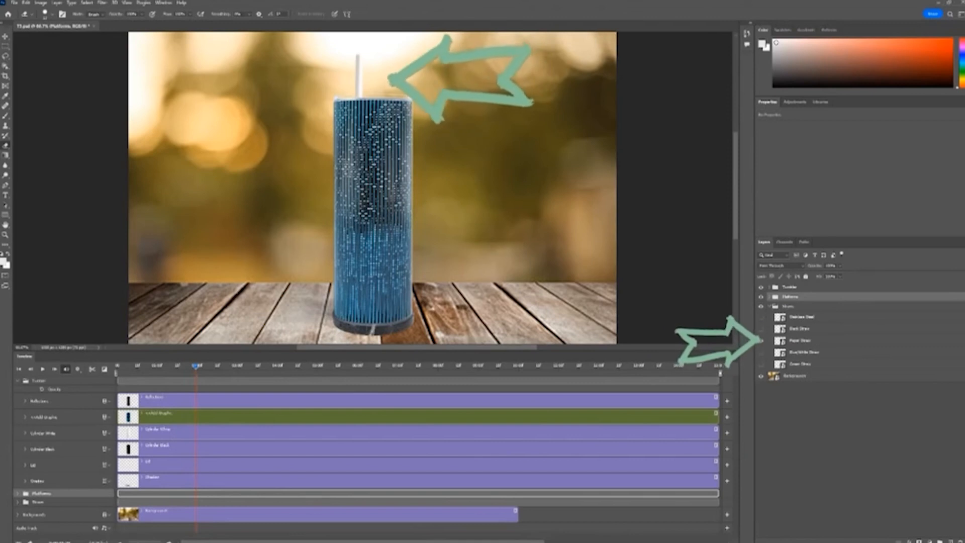
pyautogui.press('space')
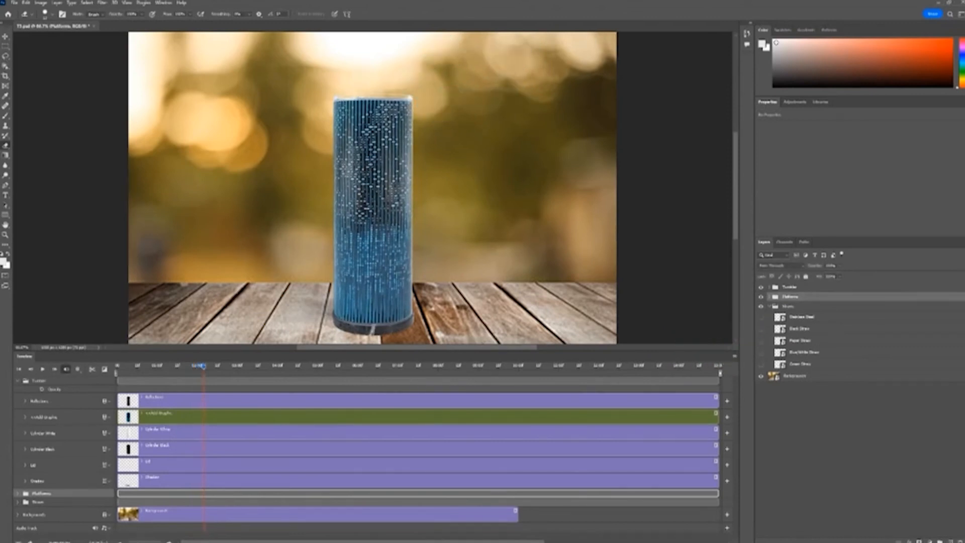
pyautogui.click(769, 306)
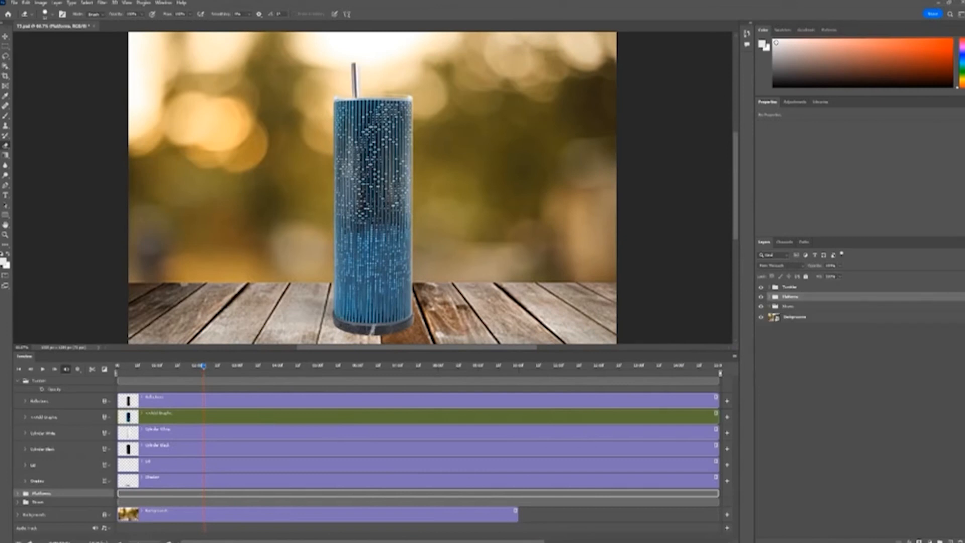
# Open the Backgrounds smart object and show BG 2 in place of BG 1.
pyautogui.click(795, 317)
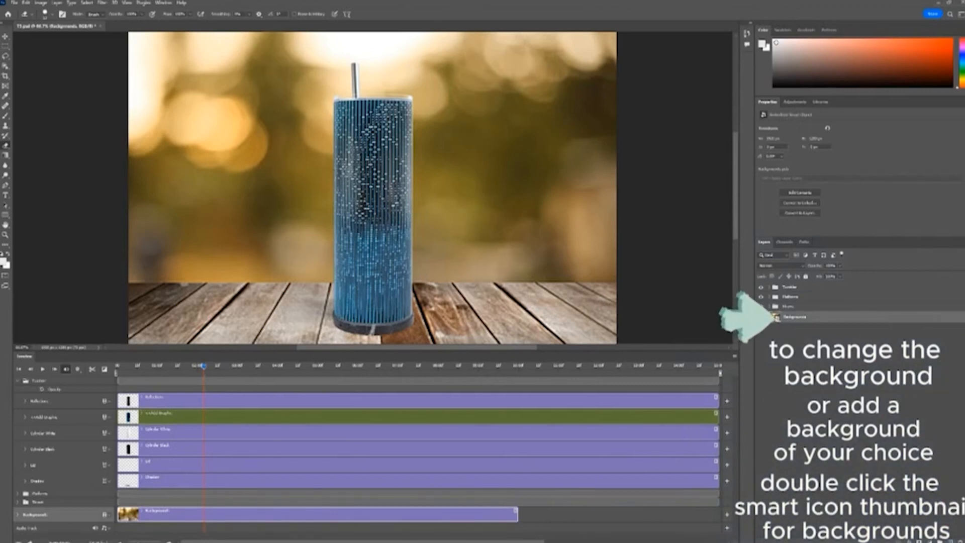
pyautogui.doubleClick(777, 316)
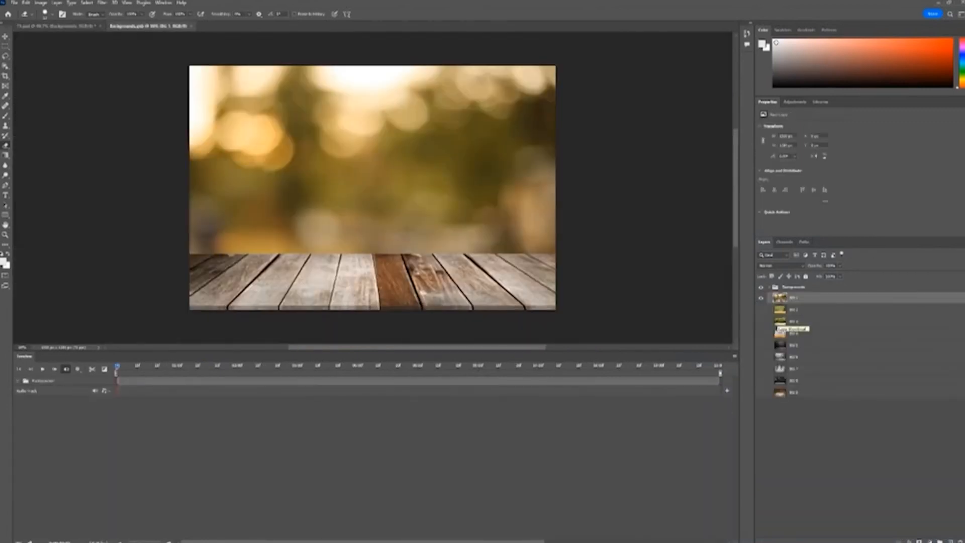
pyautogui.click(760, 297)
pyautogui.click(761, 310)
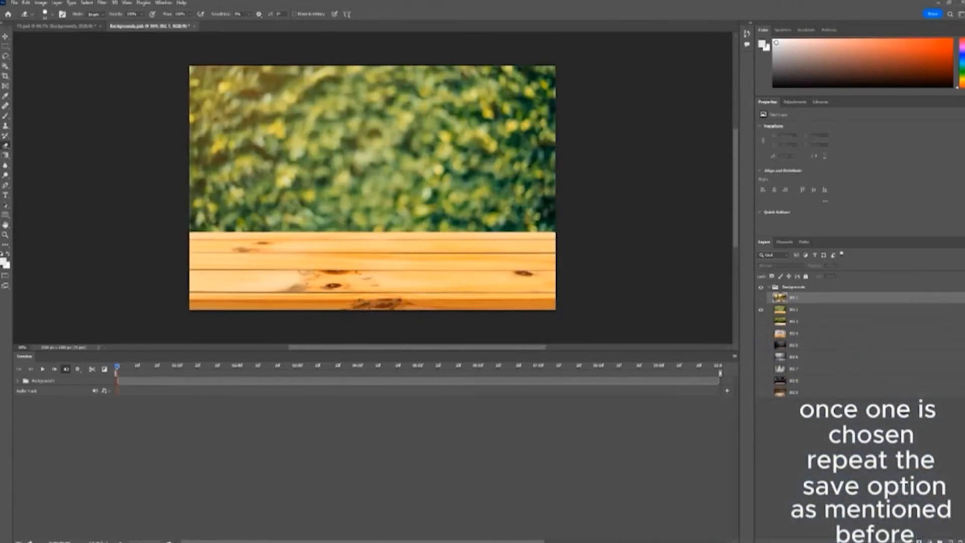
# Make BG 6 the only visible background, then save and close the Backgrounds smart object.
pyautogui.click(761, 297)
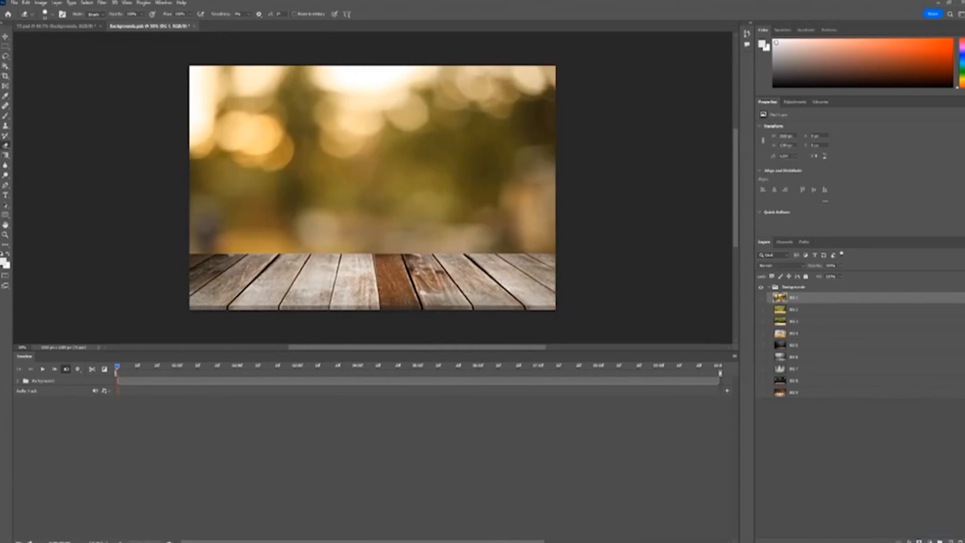
pyautogui.click(761, 297)
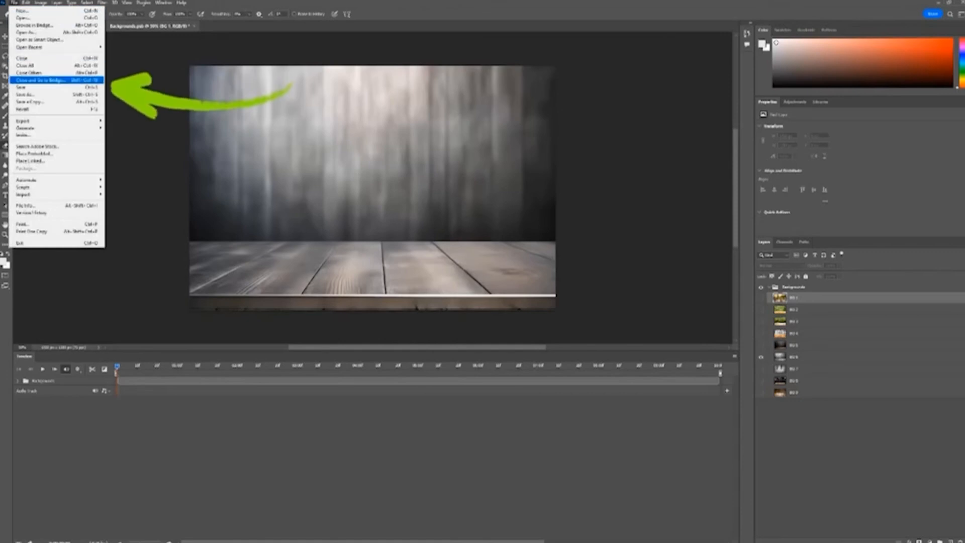
pyautogui.hotkey('ctrl', 's')
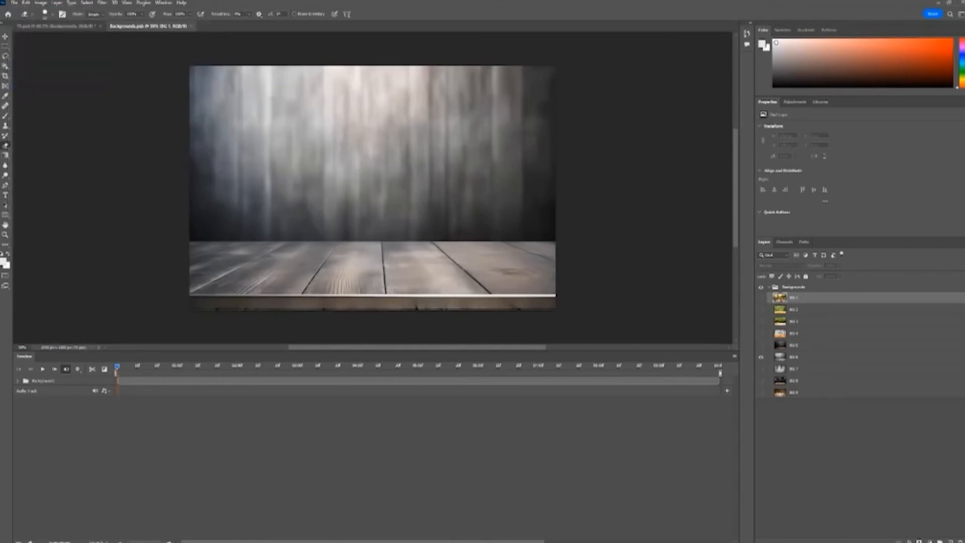
pyautogui.hotkey('ctrl', 'w')
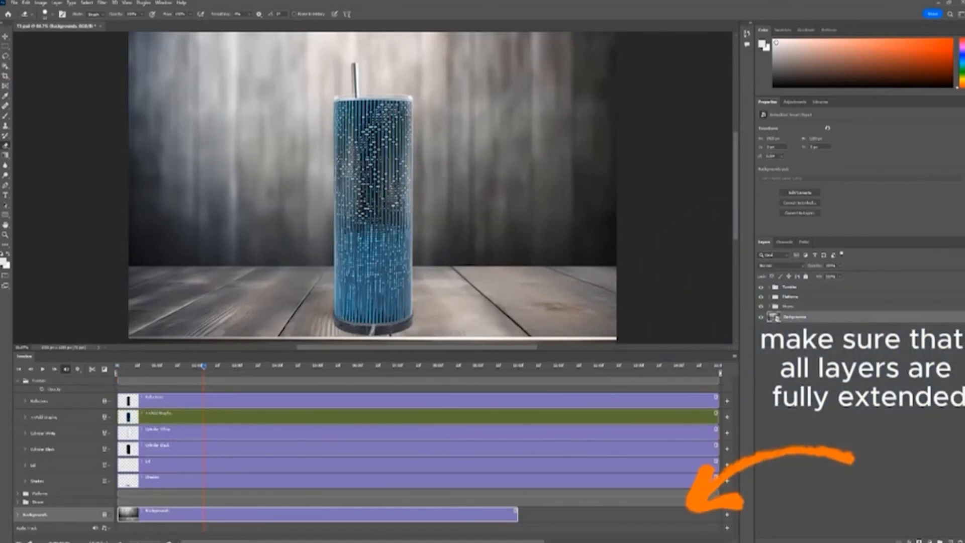
# Extend the Backgrounds clip in the timeline to match the full length of the other layers.
pyautogui.moveTo(516, 514); pyautogui.dragTo(718, 514)
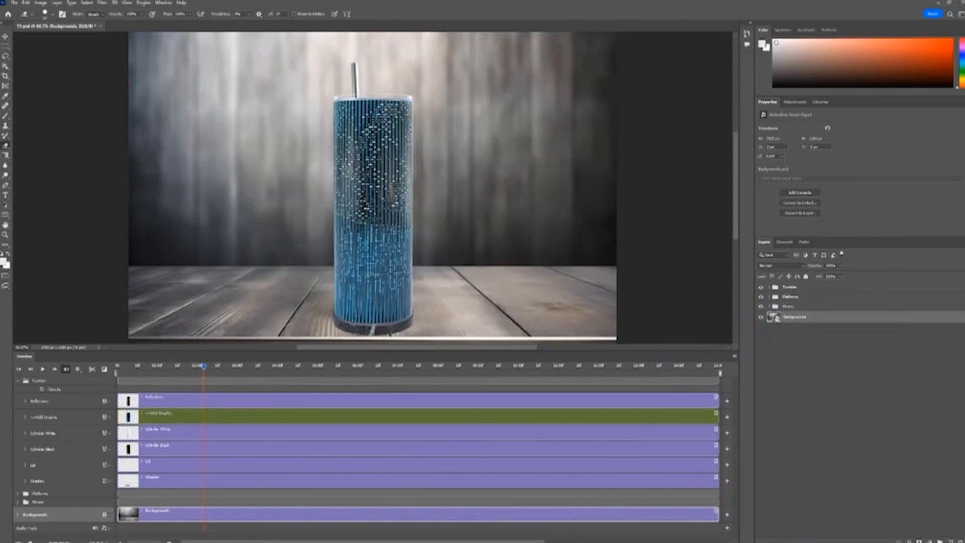
# Place the blurred-nature stone tabletop image in the Backgrounds smart object and stretch it to fill the canvas.
pyautogui.doubleClick(774, 317)
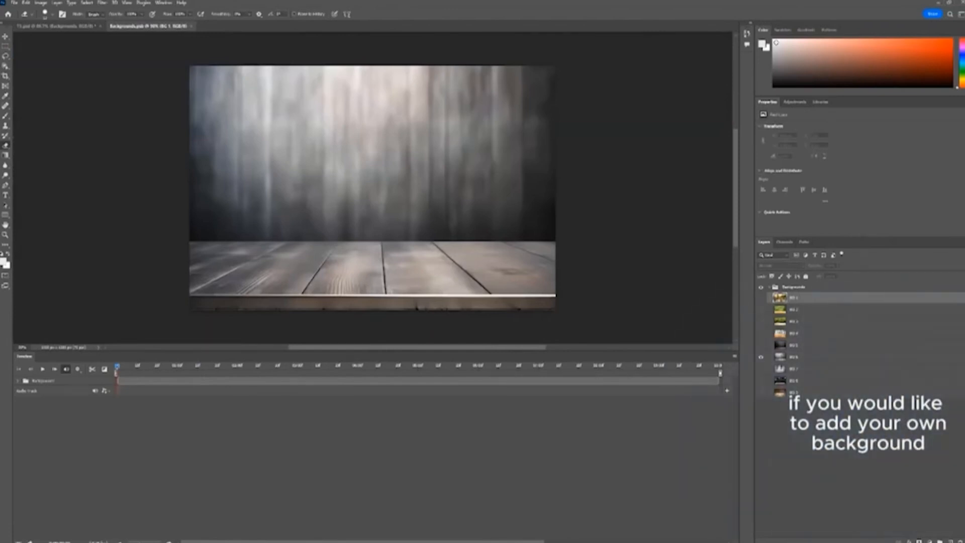
pyautogui.moveTo(762, 261); pyautogui.dragTo(319, 120)
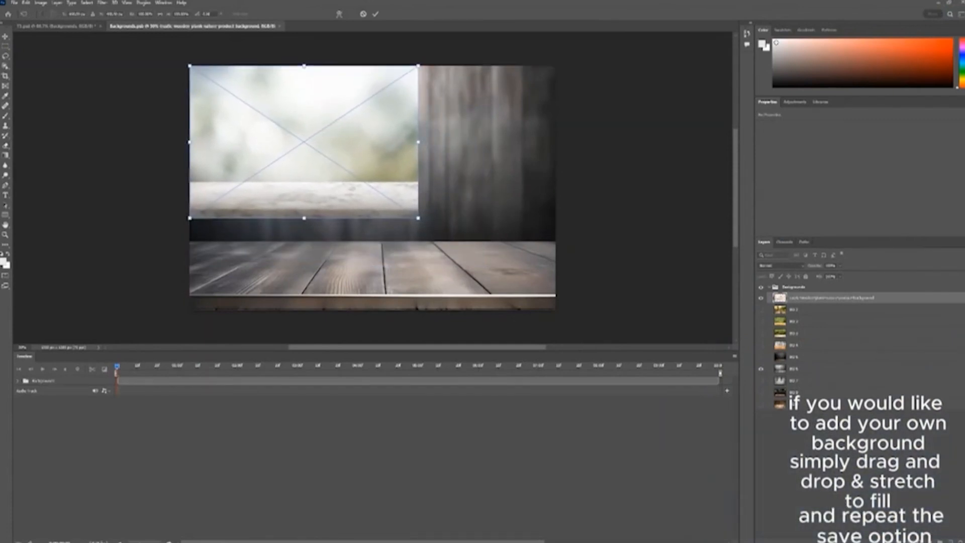
pyautogui.moveTo(419, 218); pyautogui.dragTo(556, 310)
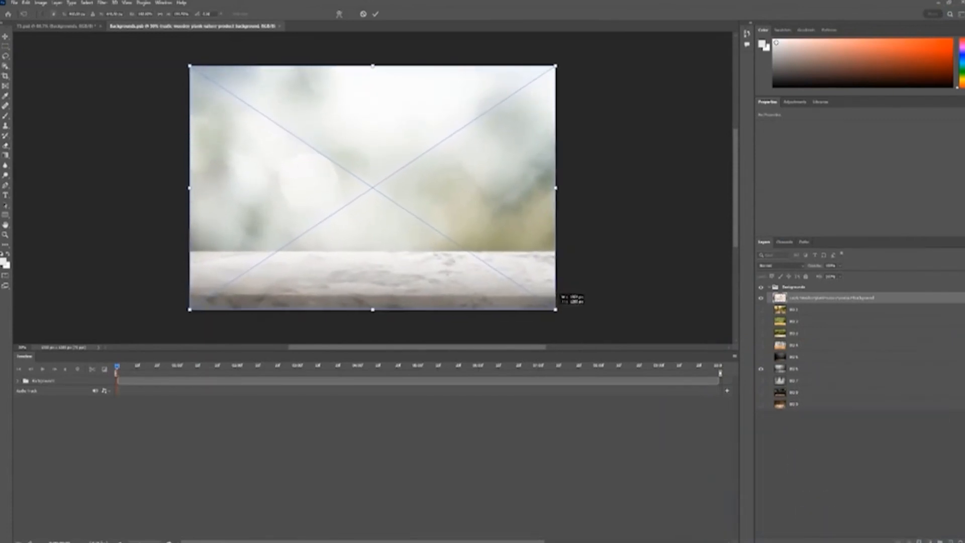
pyautogui.press('Return')
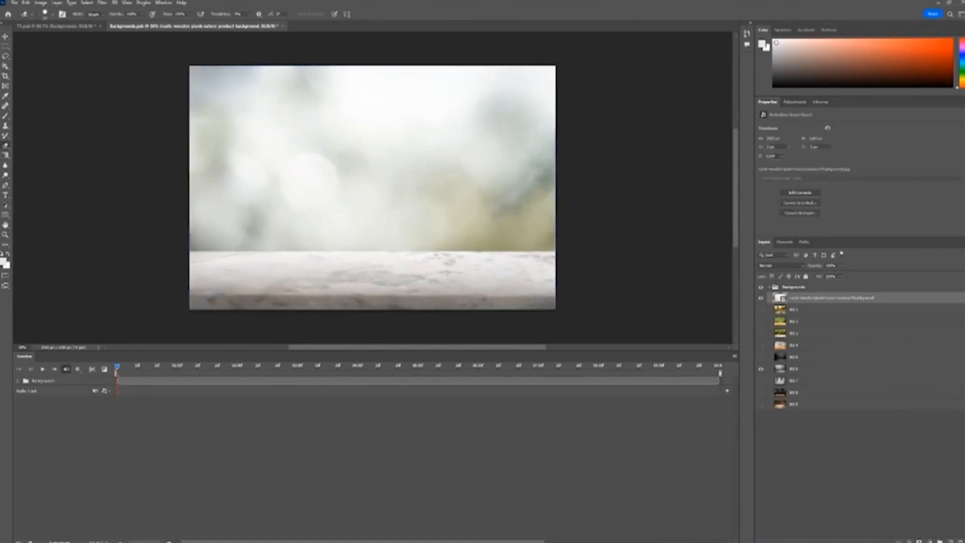
# Save and close the Backgrounds smart object with the custom background.
pyautogui.click(14, 2)
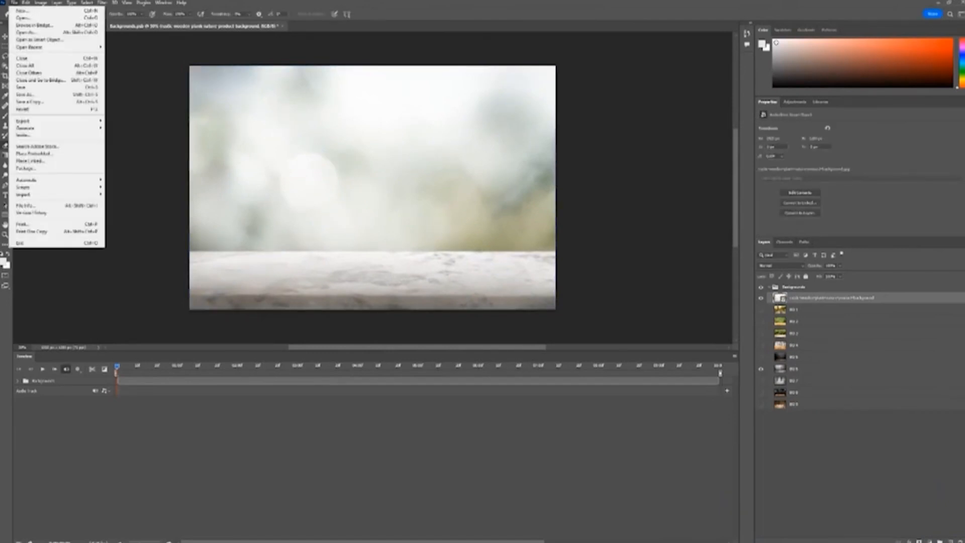
pyautogui.click(30, 86)
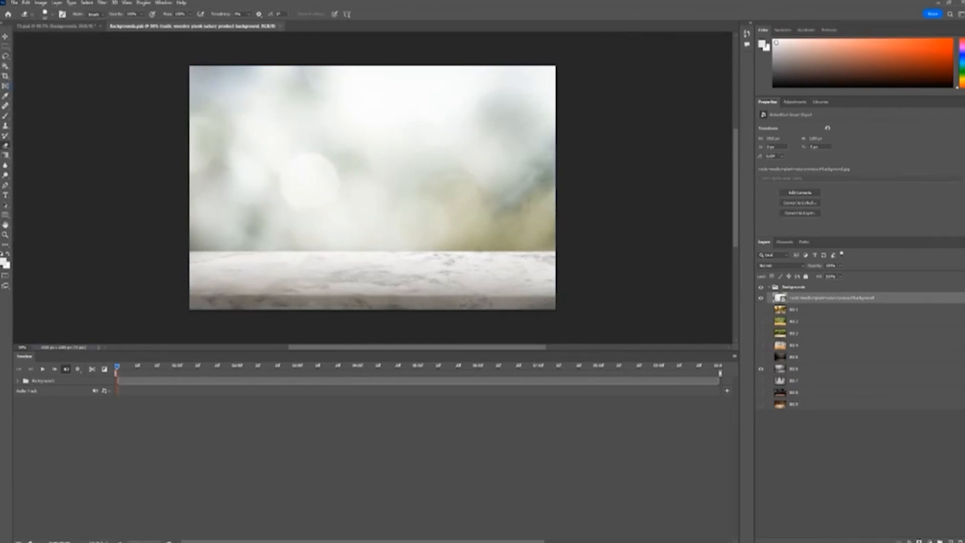
pyautogui.hotkey('ctrl', 'w')
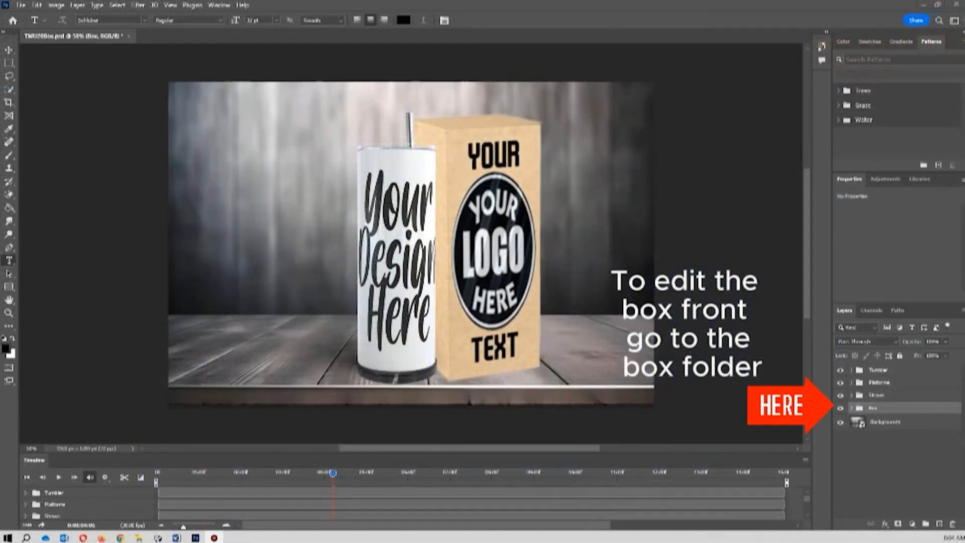
# Expand the Box group, open the Edit Box smart object and open the Edit Logo smart object inside it.
pyautogui.click(852, 407)
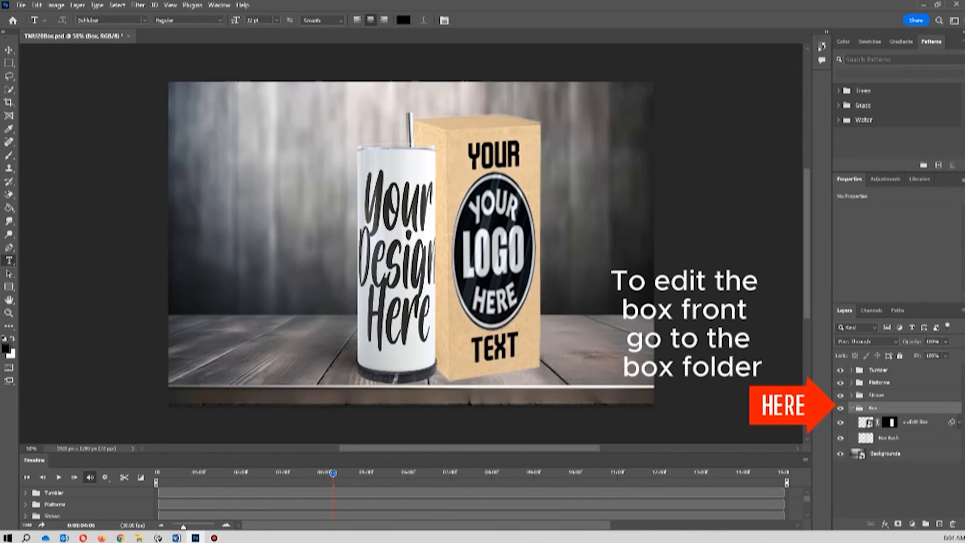
pyautogui.click(868, 423)
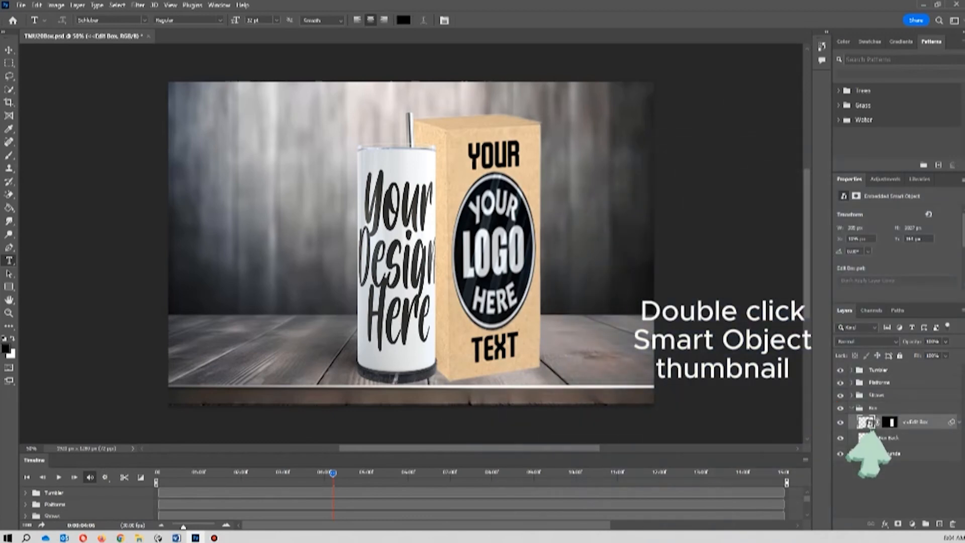
pyautogui.doubleClick(866, 422)
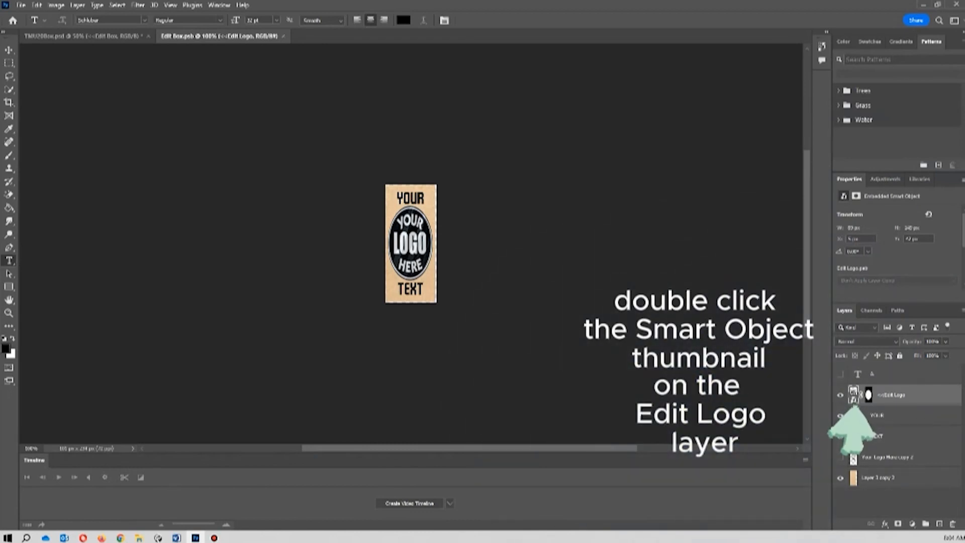
pyautogui.doubleClick(854, 393)
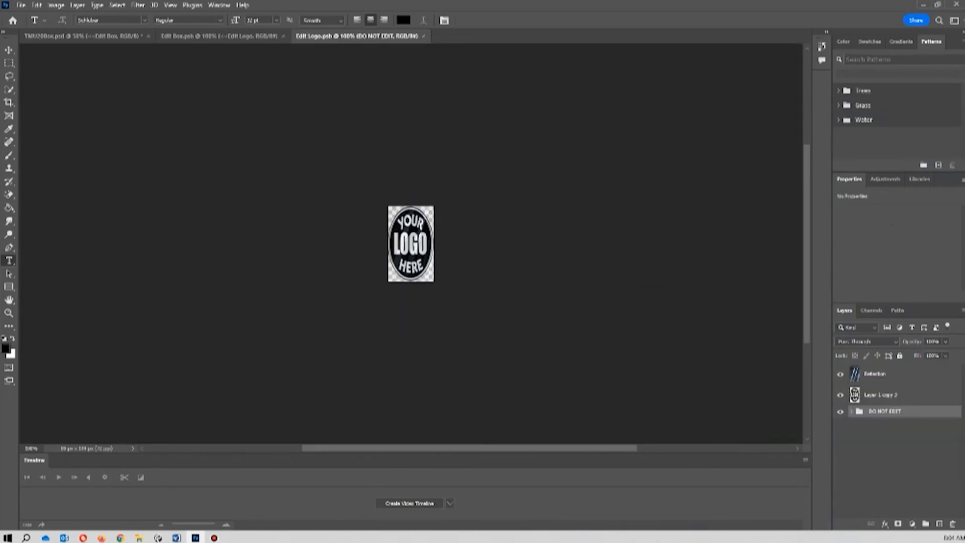
# Place the blue Ur Logo image, stretch it to the canvas height, hide the sample logo layer, then save and close Edit Logo.
pyautogui.moveTo(430, 278); pyautogui.dragTo(421, 262)
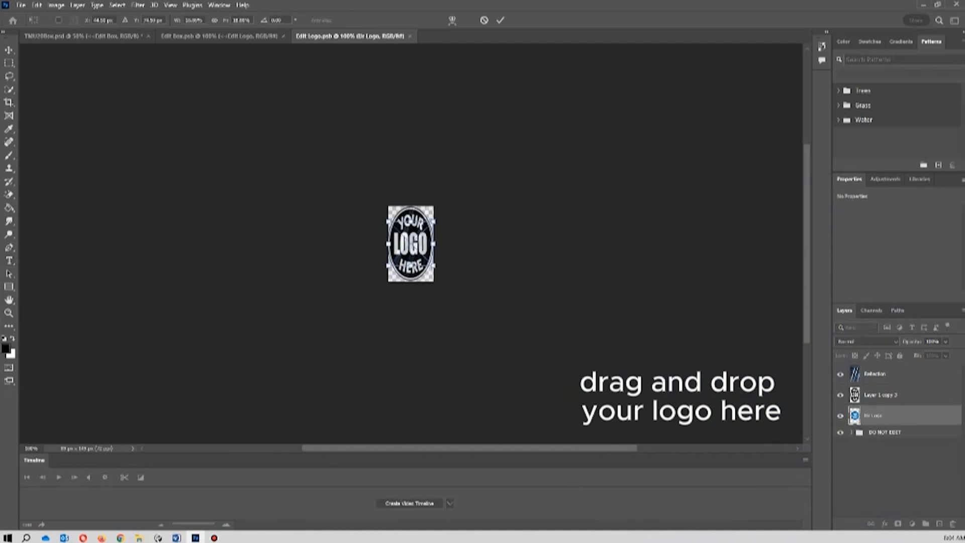
pyautogui.moveTo(411, 217); pyautogui.dragTo(410, 206)
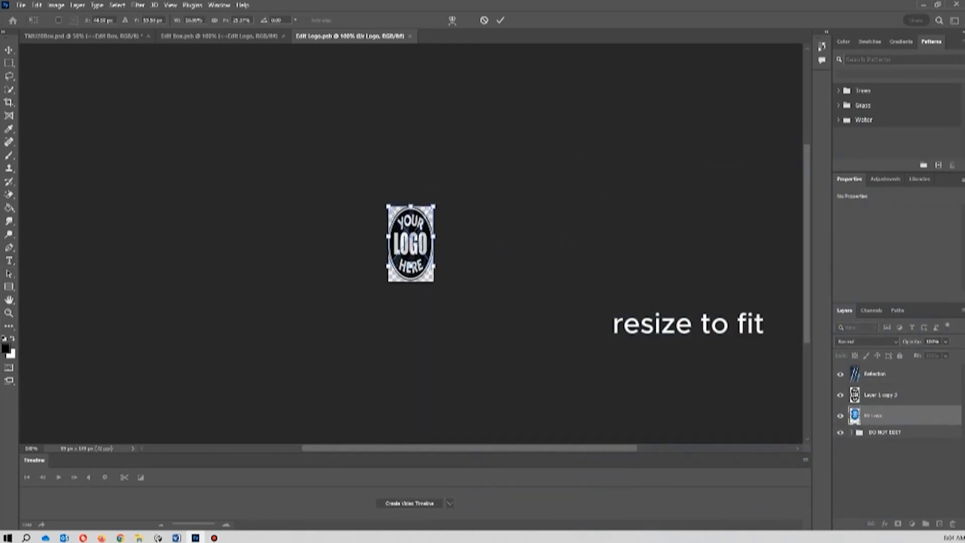
pyautogui.moveTo(410, 267); pyautogui.dragTo(411, 279)
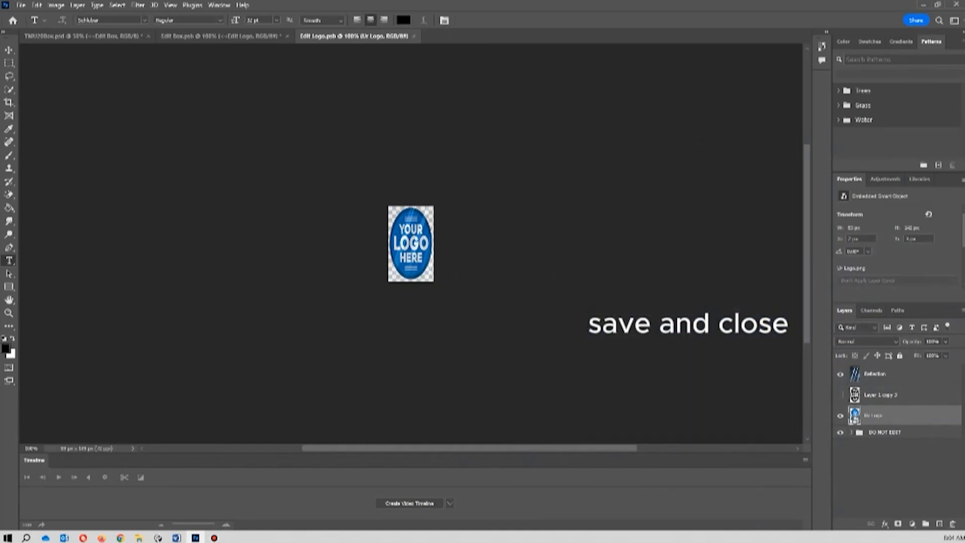
pyautogui.hotkey('ctrl', 'w')
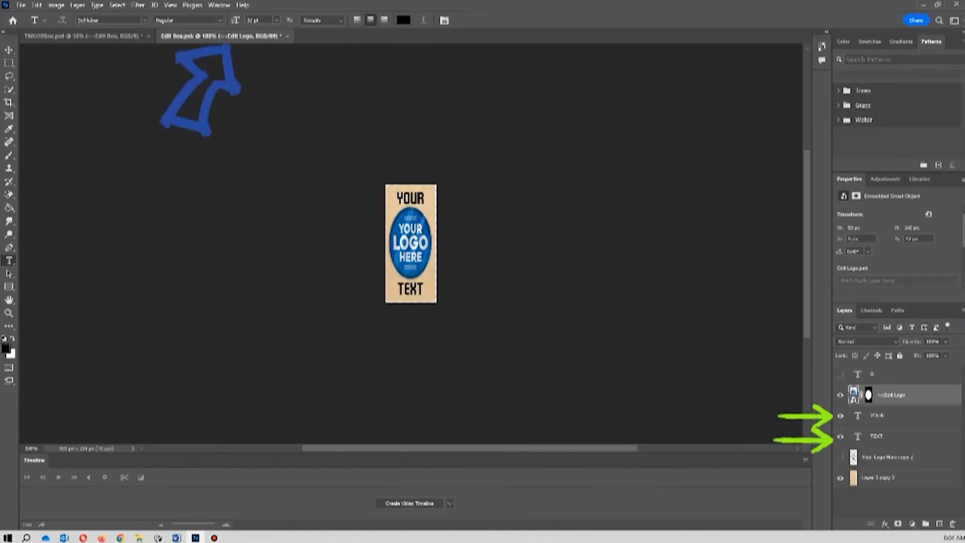
# Change the box text YOUR to BOX and TEXT to COVER, then save and close the Edit Box smart object.
pyautogui.doubleClick(857, 416)
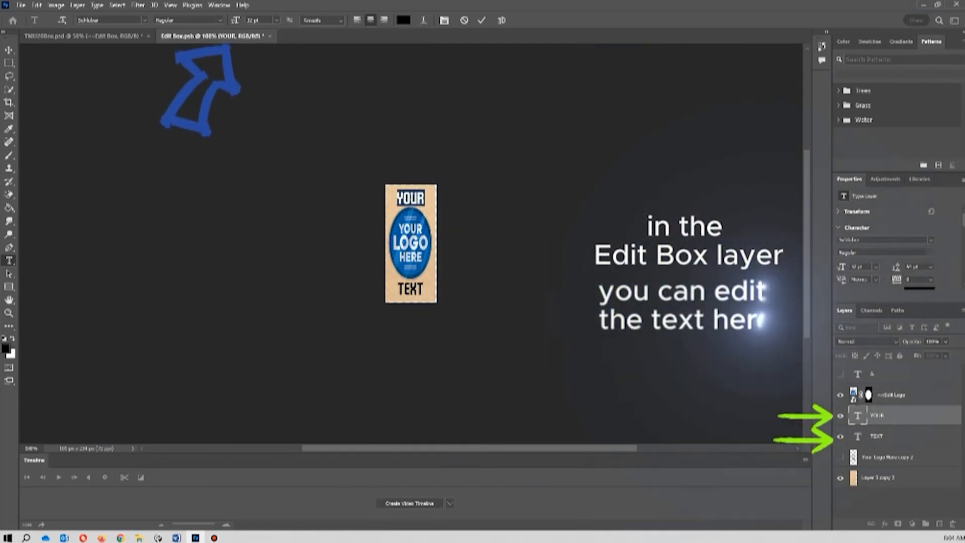
pyautogui.write('BOX')
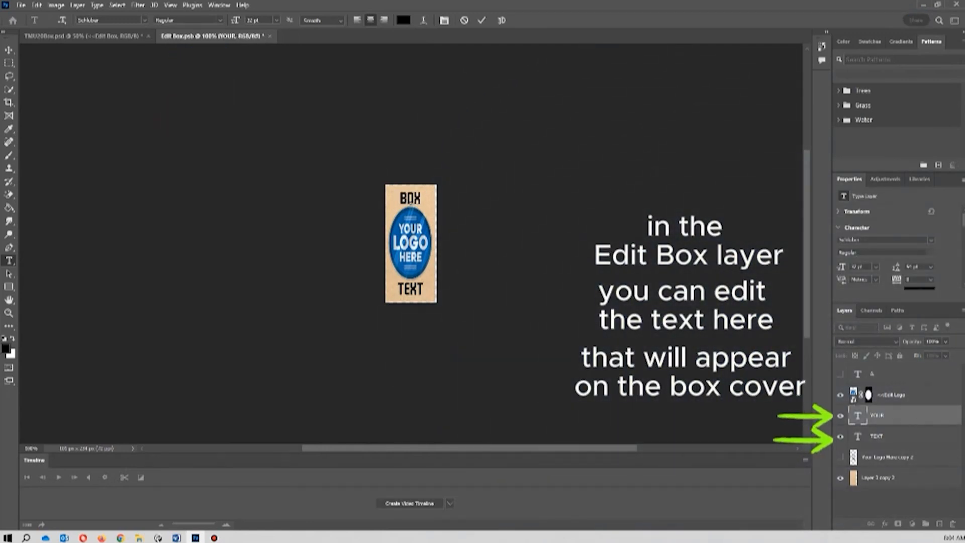
pyautogui.click(481, 20)
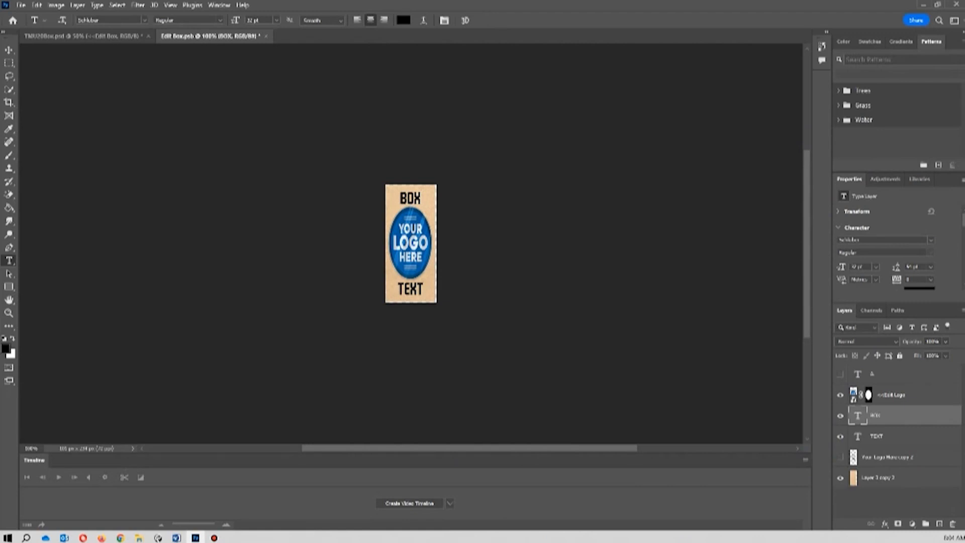
pyautogui.doubleClick(857, 437)
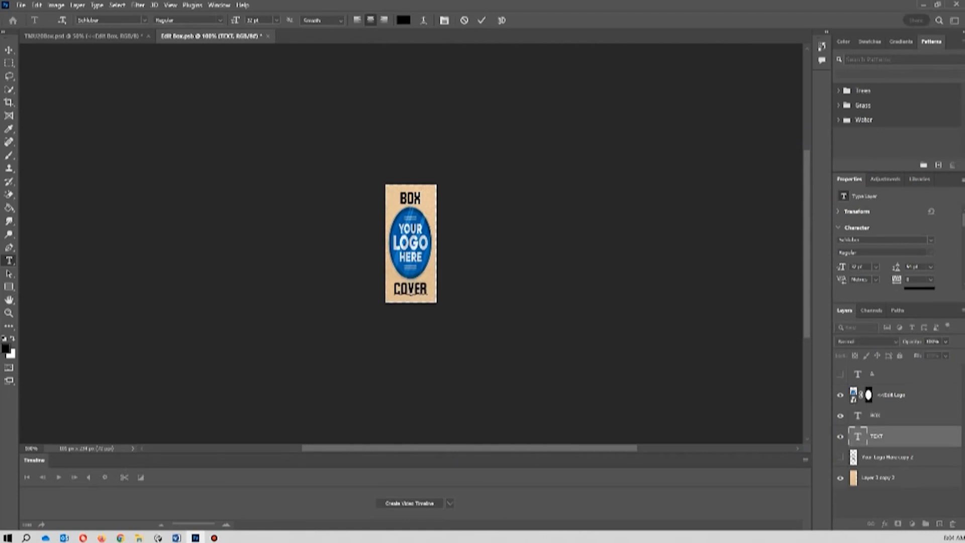
pyautogui.hotkey('ctrl', 'Return')
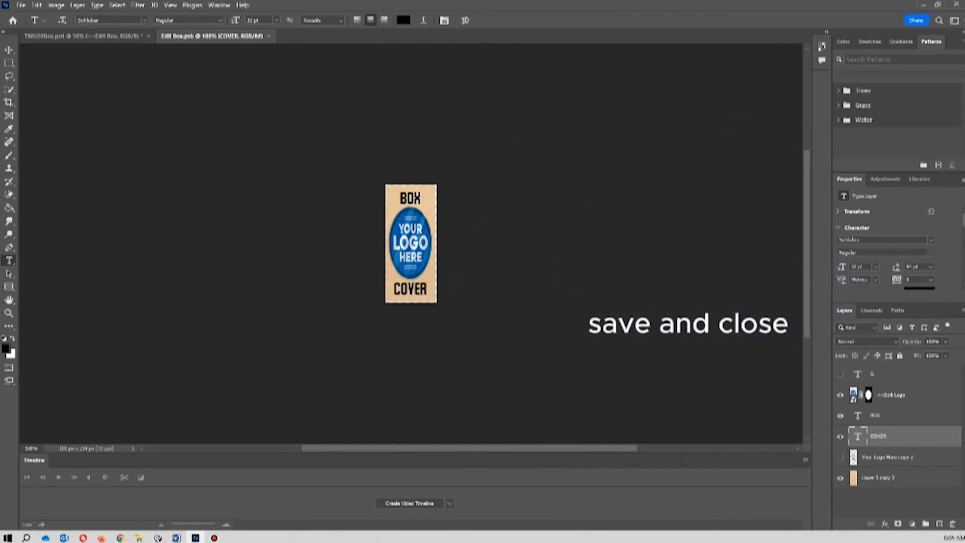
pyautogui.hotkey('ctrl', 'w')
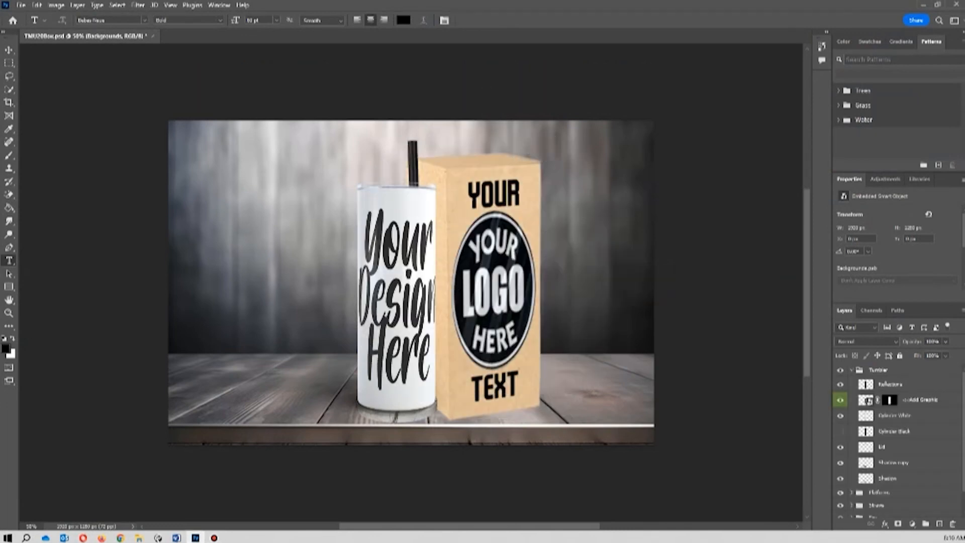
# Open the tumbler's nested Add Graphic smart objects, place the 39_03 lion image and stretch it to fill the canvas.
pyautogui.doubleClick(866, 399)
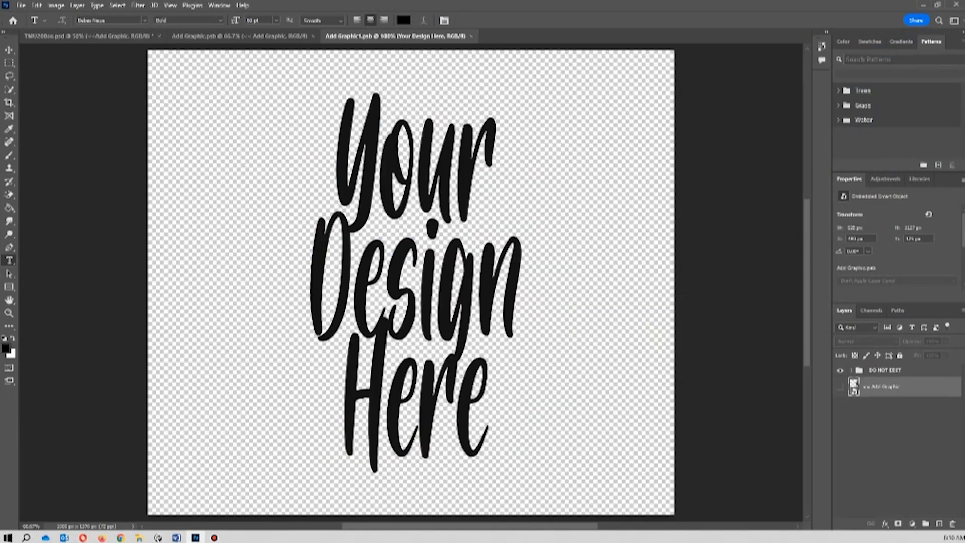
pyautogui.moveTo(964, 222); pyautogui.dragTo(395, 194)
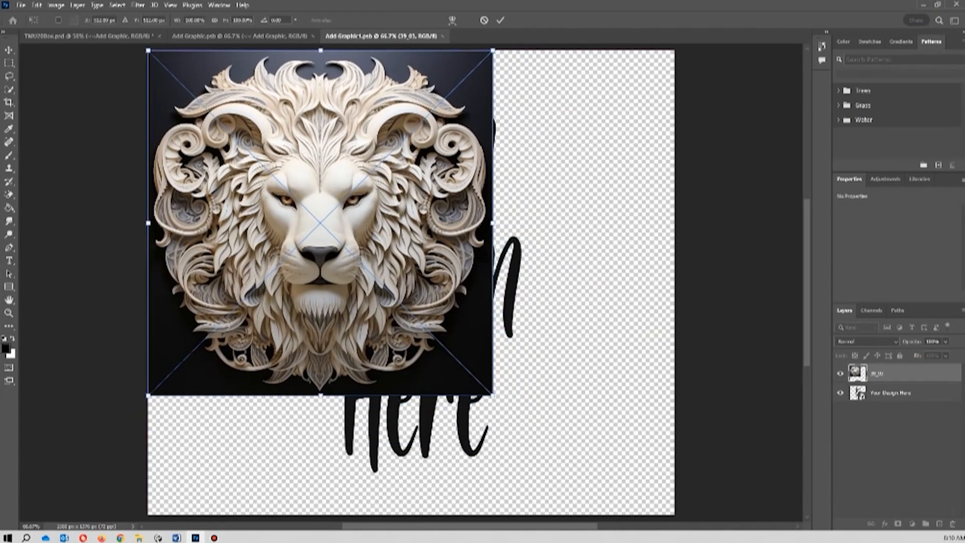
pyautogui.moveTo(492, 395); pyautogui.dragTo(674, 515)
pyautogui.press('Return')
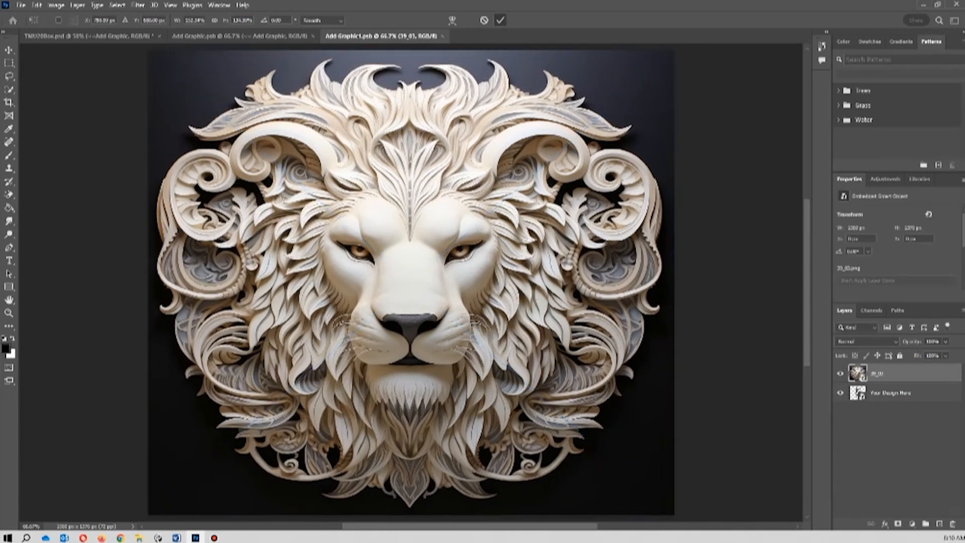
# Save and close both nested Add Graphic smart objects to apply the lion design to the tumbler.
pyautogui.press('t')
pyautogui.hotkey('ctrl', 's')
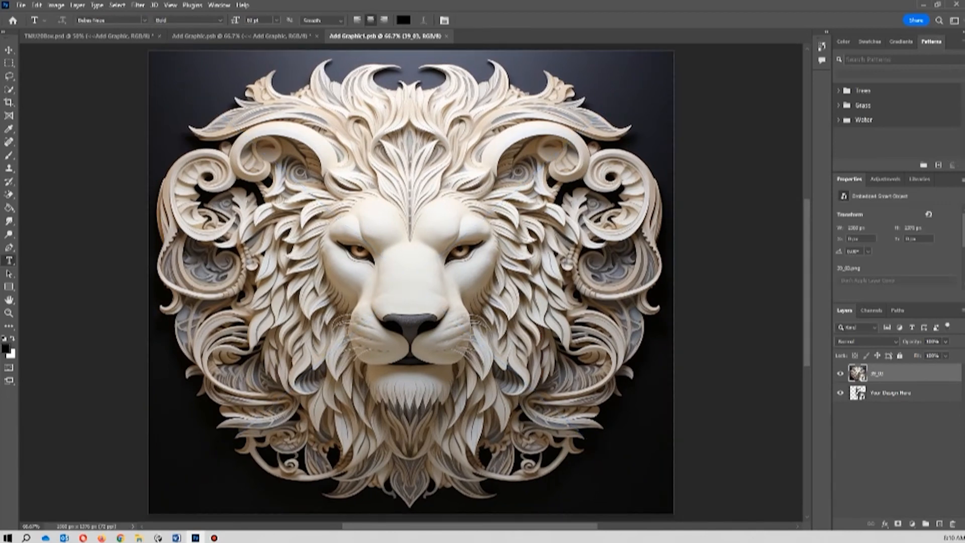
pyautogui.hotkey('ctrl', 'w')
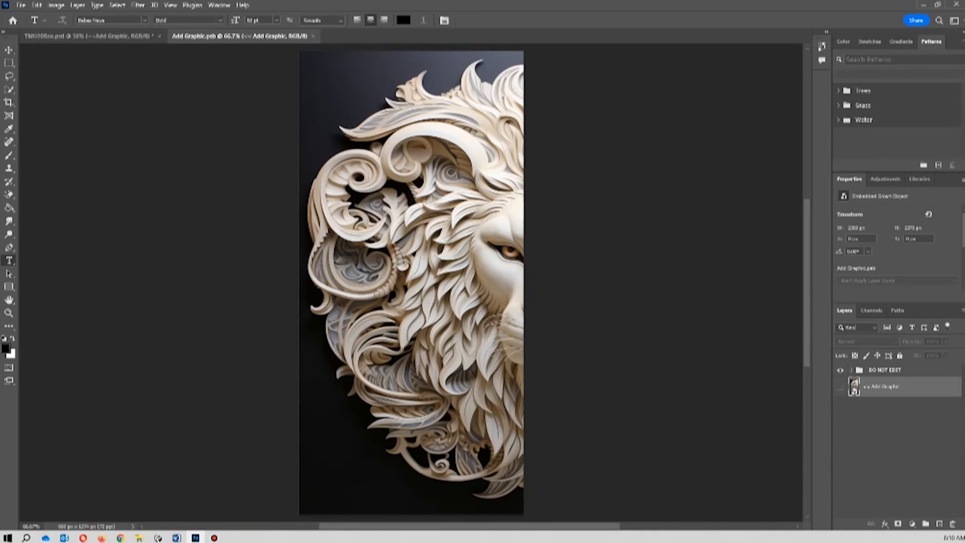
pyautogui.hotkey('ctrl', 'w')
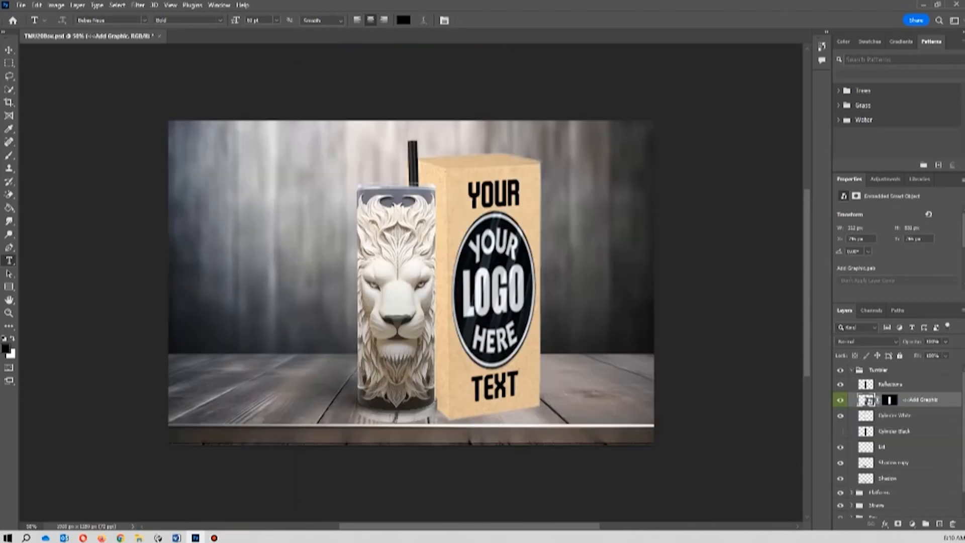
# Collapse the Tumbler group, show the Black platform and collapse the Platforms group.
pyautogui.click(851, 370)
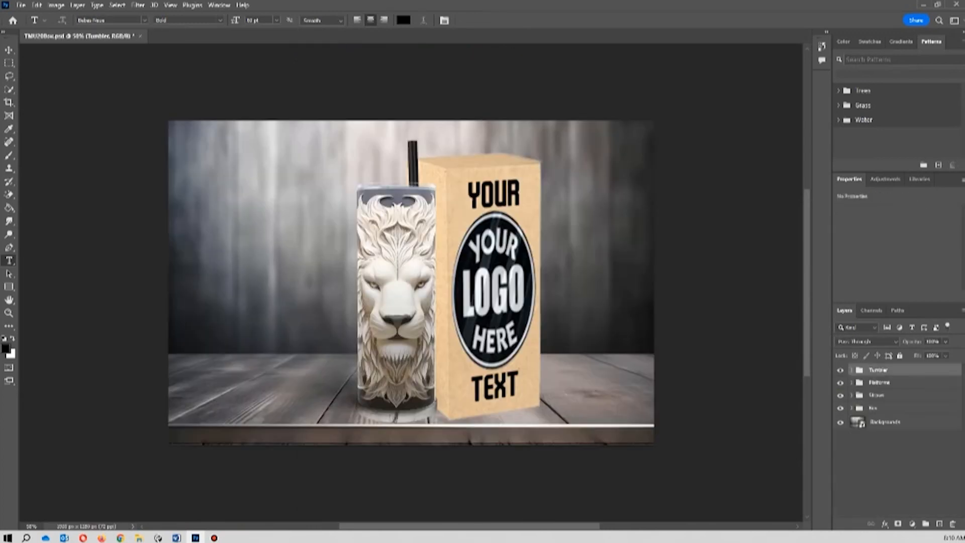
pyautogui.click(851, 382)
pyautogui.click(839, 397)
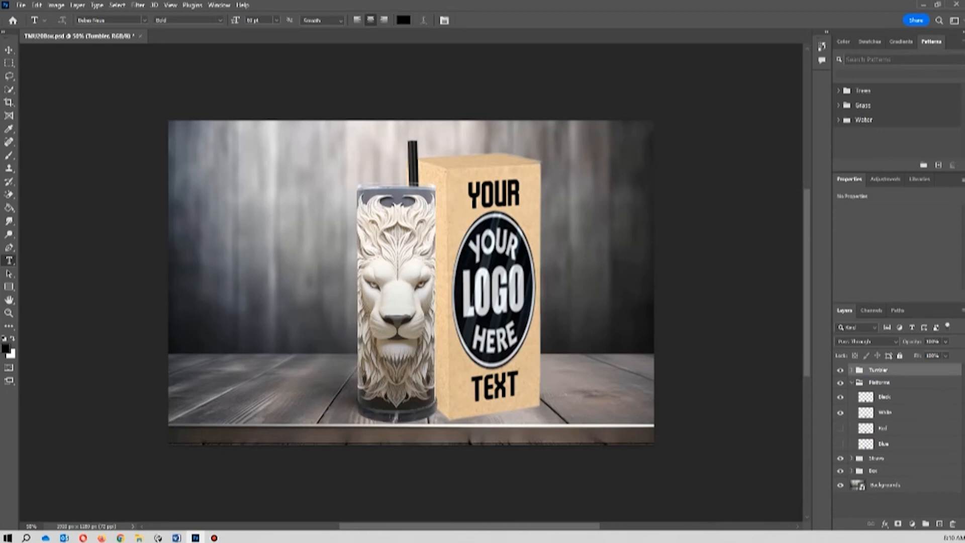
pyautogui.click(852, 382)
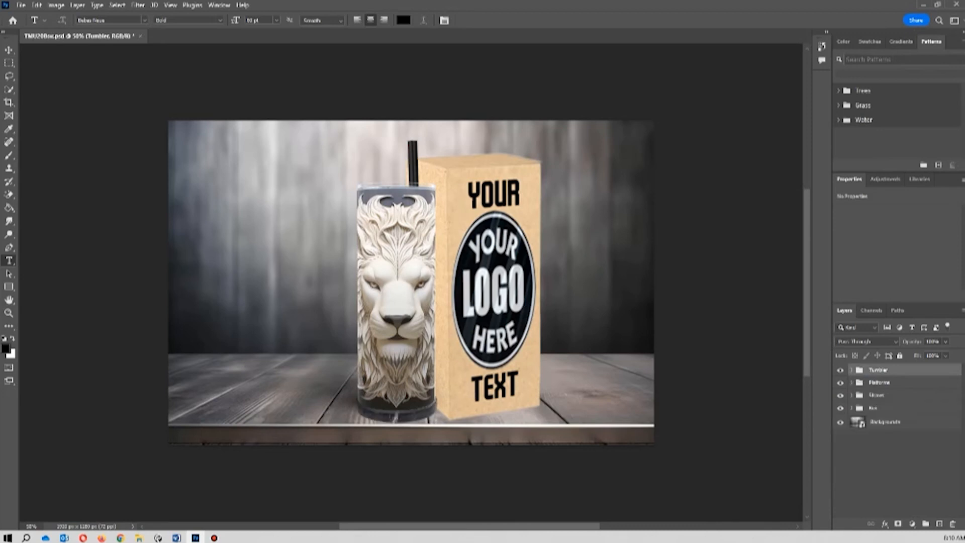
# Show the Stainless Steel straw in place of the Black Straw and collapse the Straws group.
pyautogui.click(851, 395)
pyautogui.click(840, 409)
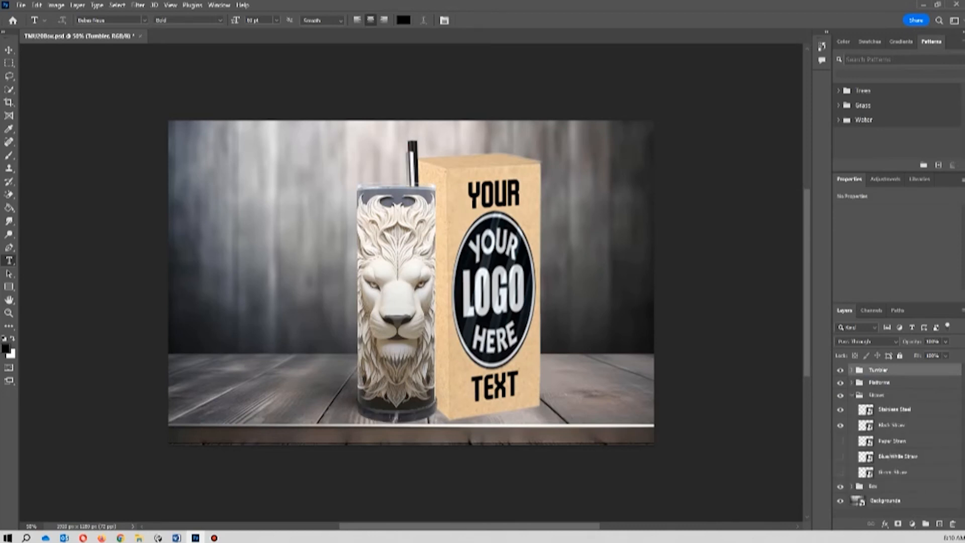
pyautogui.click(839, 425)
pyautogui.click(851, 395)
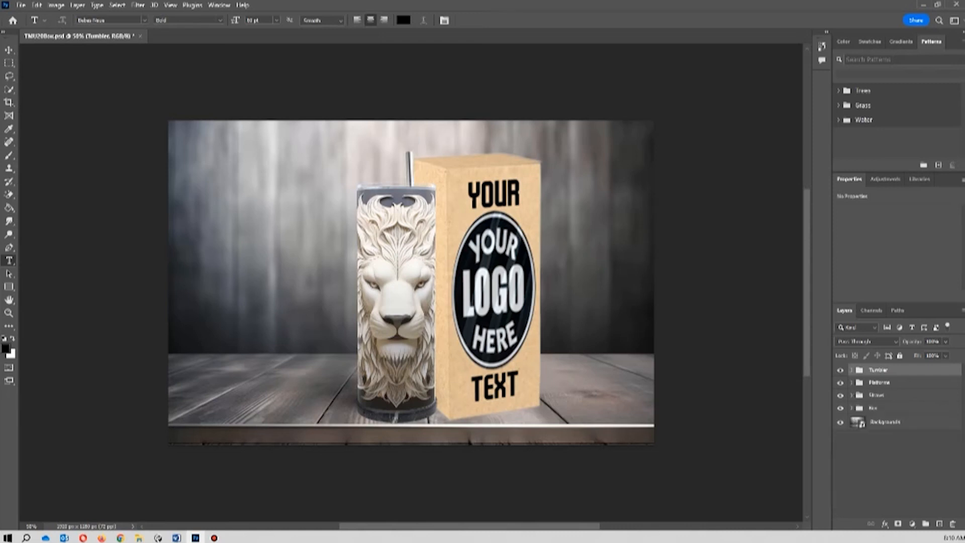
# Open the Edit Box smart object from the Box group and the Edit Logo smart object nested in it.
pyautogui.click(851, 407)
pyautogui.doubleClick(867, 423)
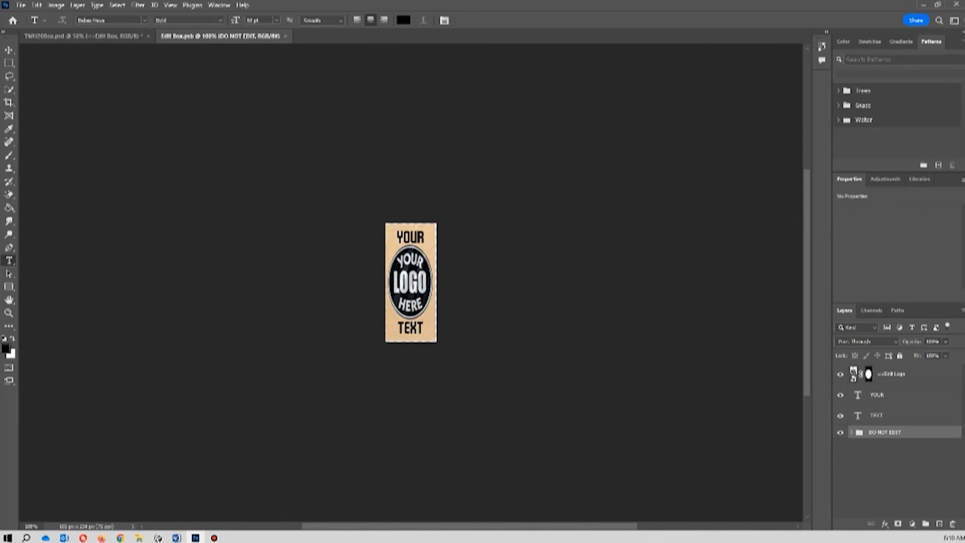
pyautogui.doubleClick(854, 373)
# Place the 39_03 lion image below the sample logo layer and stretch it to fill the logo canvas.
pyautogui.moveTo(517, 281); pyautogui.dragTo(412, 297)
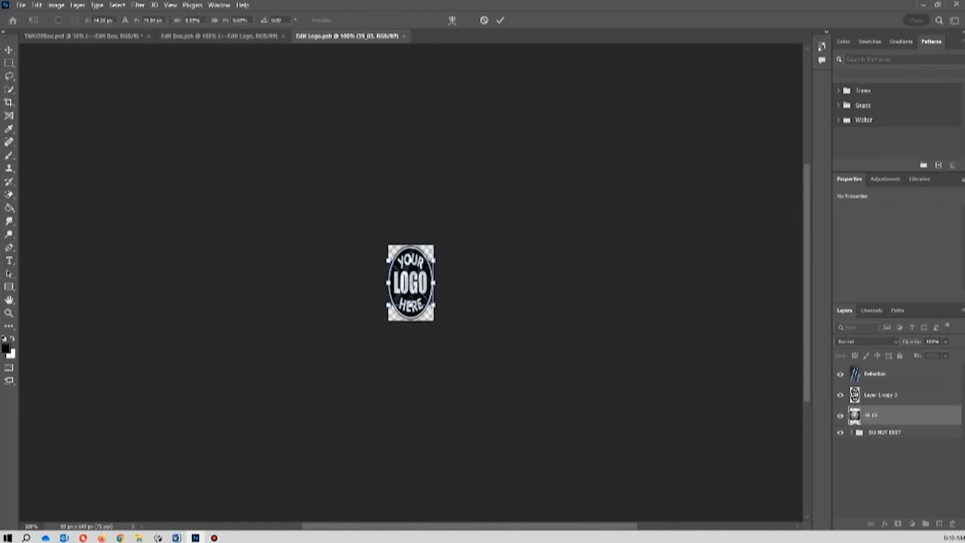
pyautogui.moveTo(434, 260); pyautogui.dragTo(434, 245)
pyautogui.moveTo(433, 304); pyautogui.dragTo(433, 319)
pyautogui.press('Return')
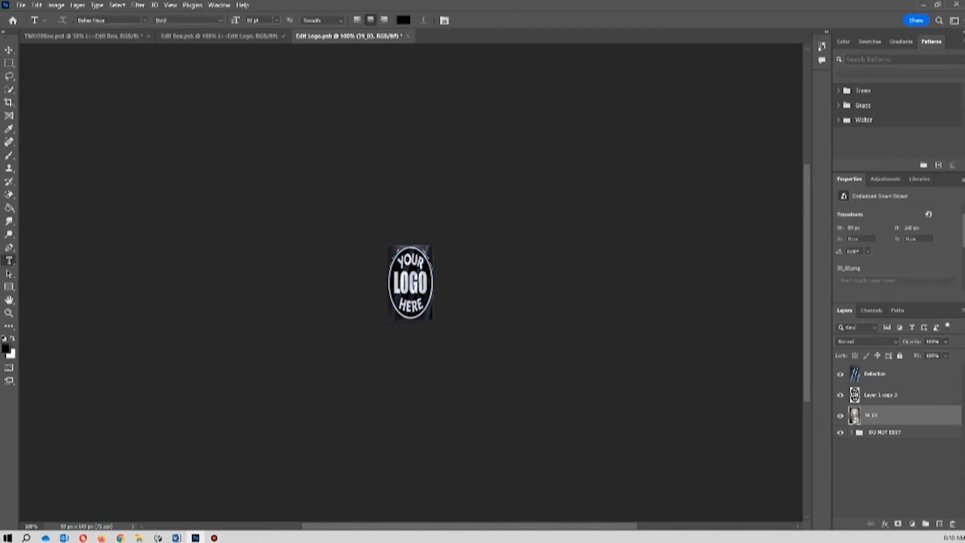
# Hide the sample logo layer Layer 1 copy 3, then save and close the Edit Logo smart object.
pyautogui.click(839, 395)
pyautogui.hotkey('ctrl', 's')
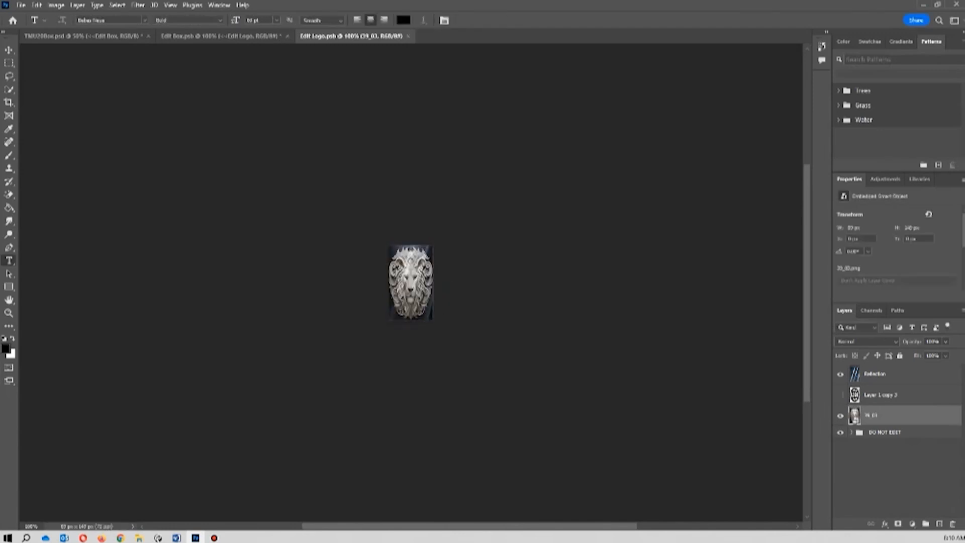
pyautogui.click(408, 36)
# Replace the box text above the logo with "LION's" and the text below it with "HEART".
pyautogui.doubleClick(410, 237)
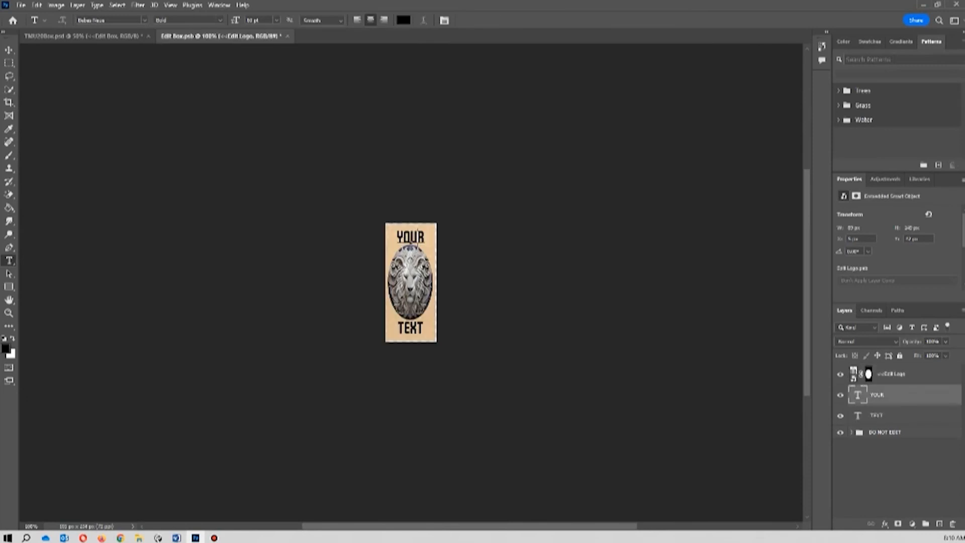
pyautogui.write('Lion')
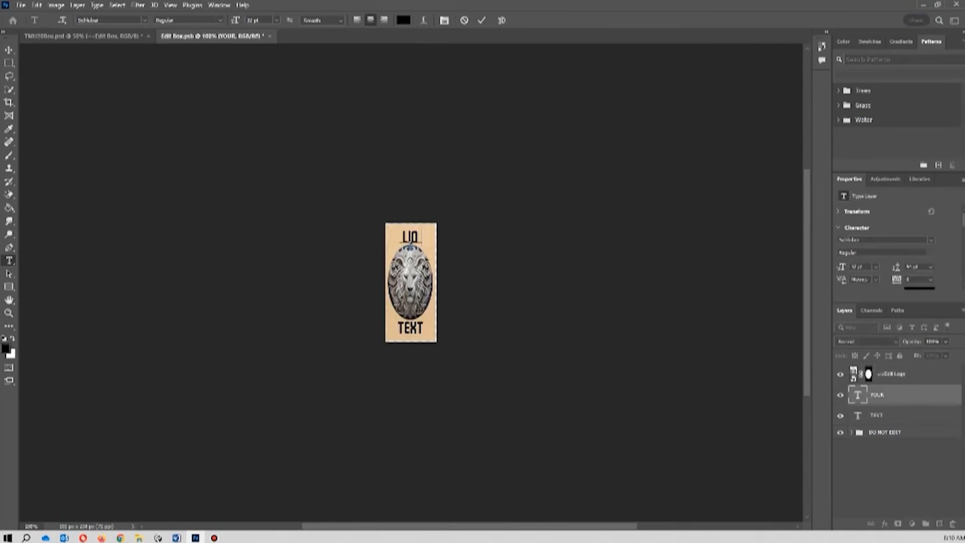
pyautogui.write("'s")
pyautogui.click(481, 20)
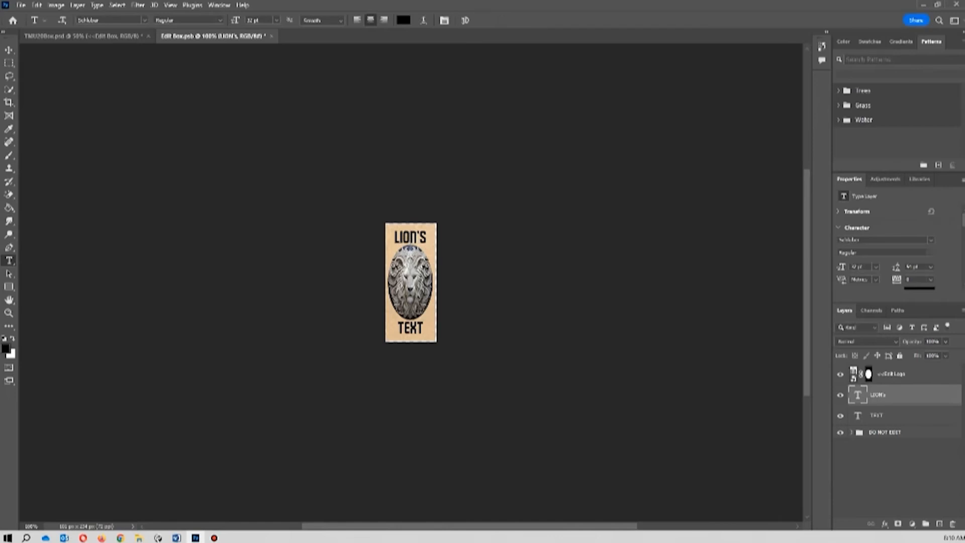
pyautogui.doubleClick(410, 328)
pyautogui.write('HEA')
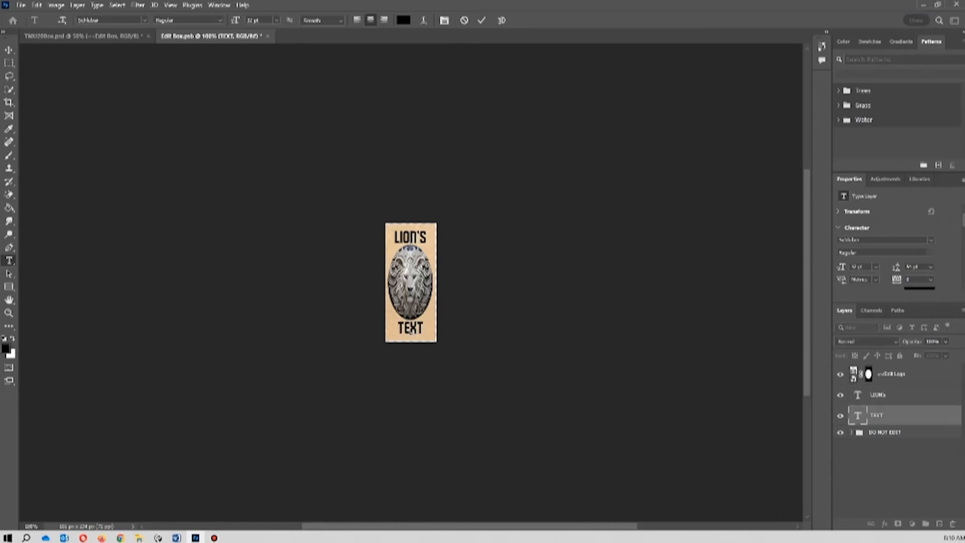
pyautogui.write('RT')
pyautogui.click(481, 20)
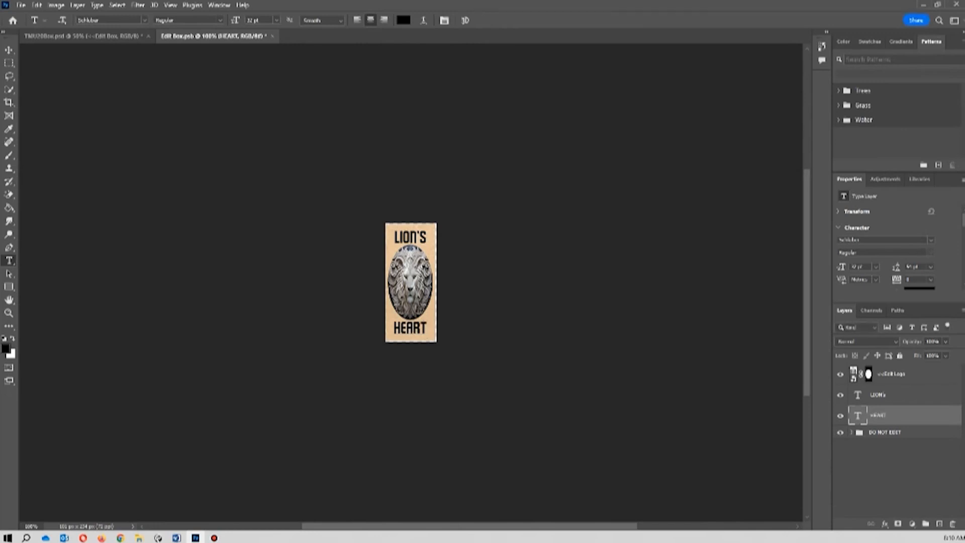
# Save and close the Edit Box smart object and collapse the Box group.
pyautogui.hotkey('ctrl', 's')
pyautogui.hotkey('ctrl', 'w')
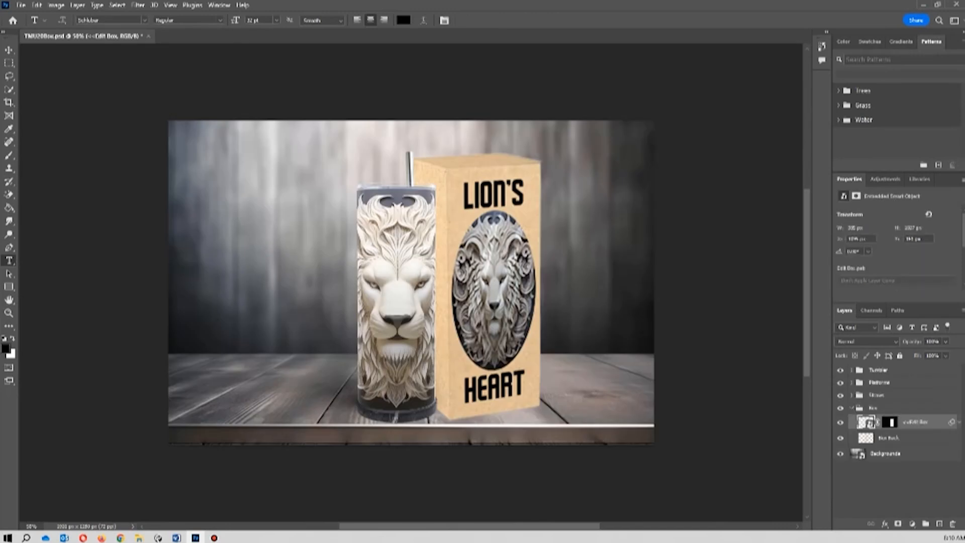
pyautogui.click(851, 407)
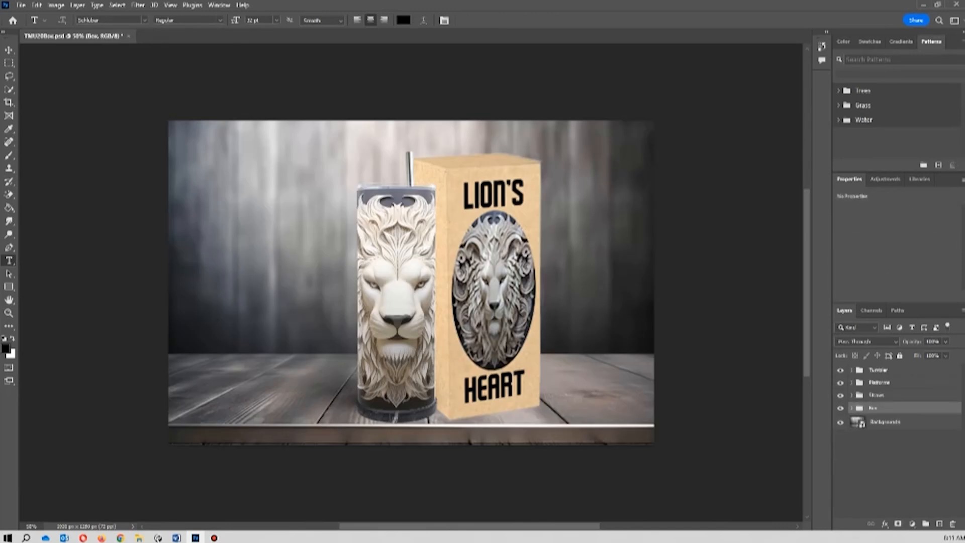
# Open the Backgrounds smart object and place the rustic-wooden-plank-nature-product-background image above the Backgrounds group, stretched to fill the canvas.
pyautogui.doubleClick(857, 422)
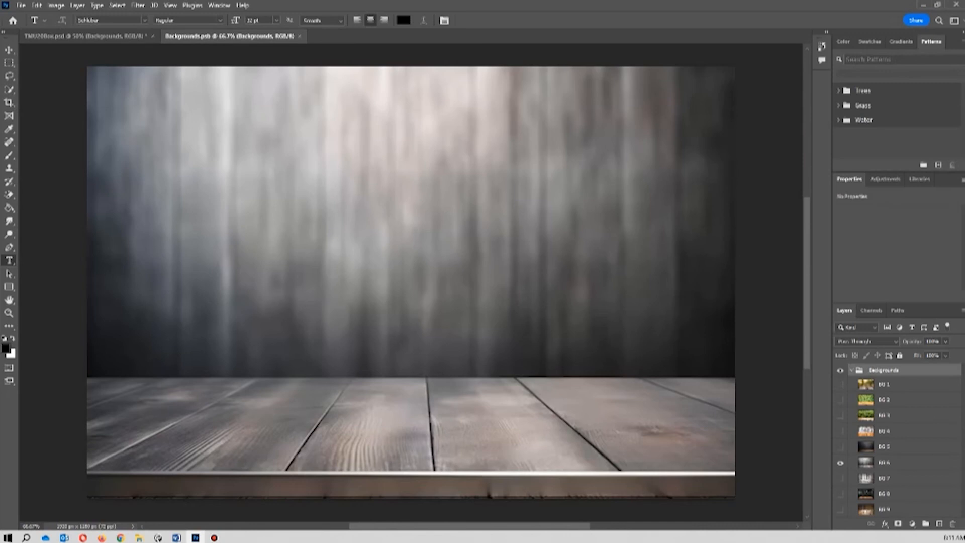
pyautogui.moveTo(964, 223); pyautogui.dragTo(473, 236)
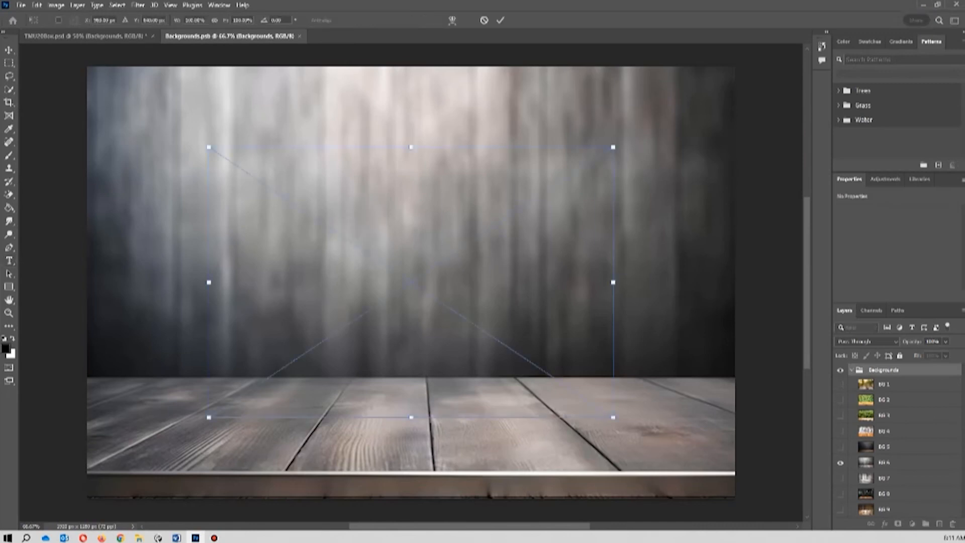
pyautogui.moveTo(407, 271); pyautogui.dragTo(294, 194)
pyautogui.moveTo(492, 336); pyautogui.dragTo(735, 498)
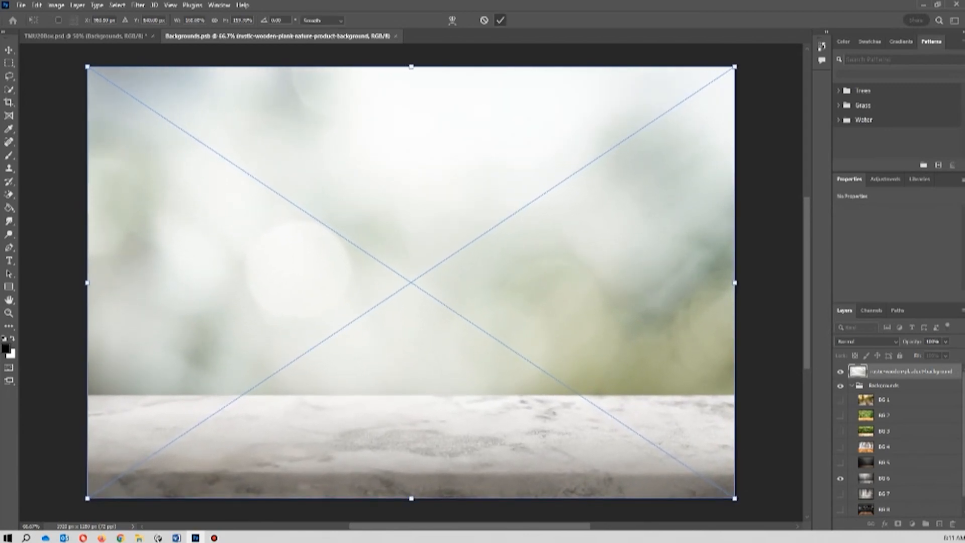
pyautogui.click(501, 20)
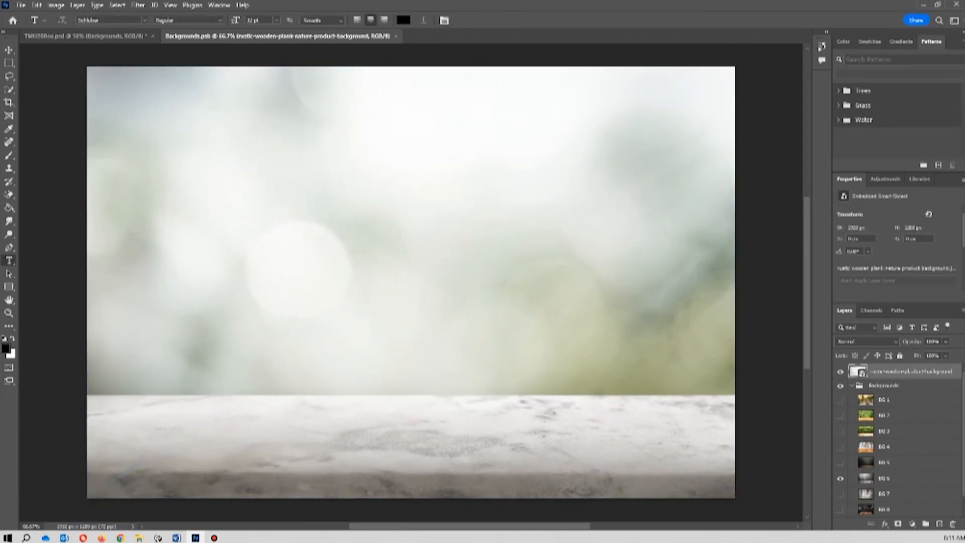
# Show the Timeline, extend the new background image's clip to the end of the Backgrounds group, and save and close the smart object.
pyautogui.click(219, 5)
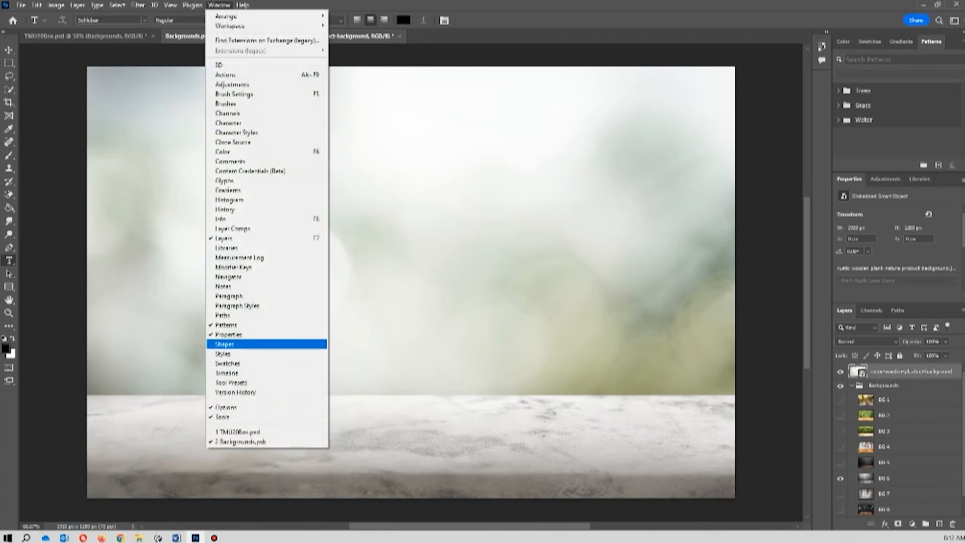
pyautogui.click(227, 373)
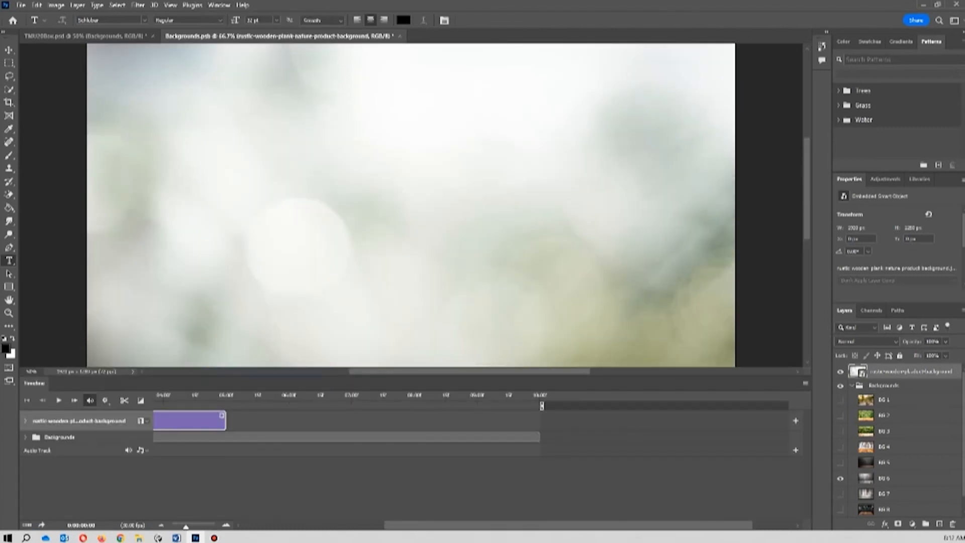
pyautogui.moveTo(225, 421); pyautogui.dragTo(539, 421)
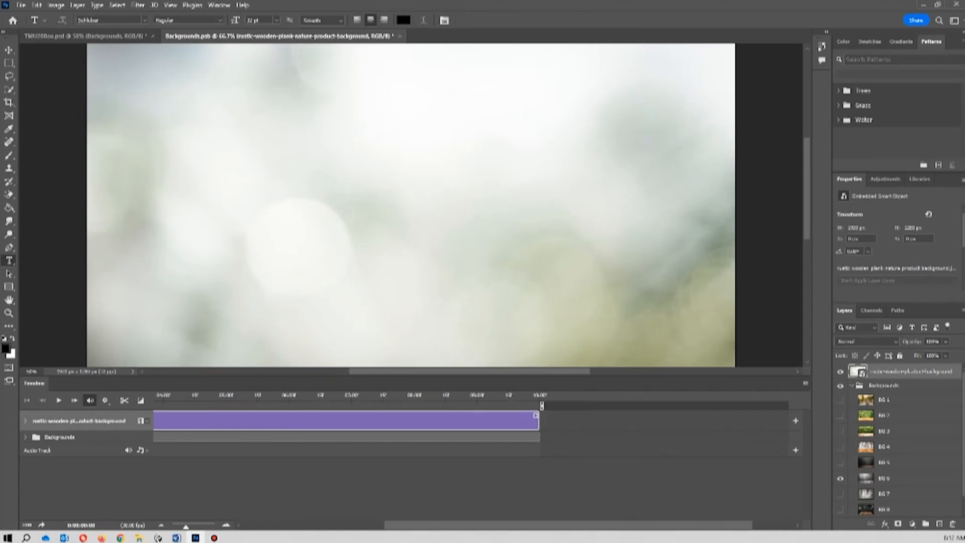
pyautogui.hotkey('ctrl', 'w')
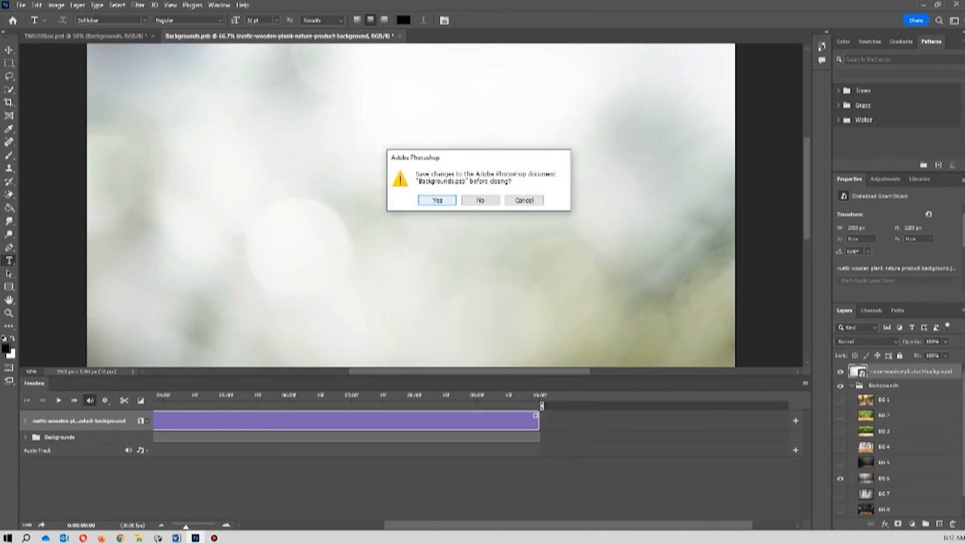
pyautogui.press('Return')
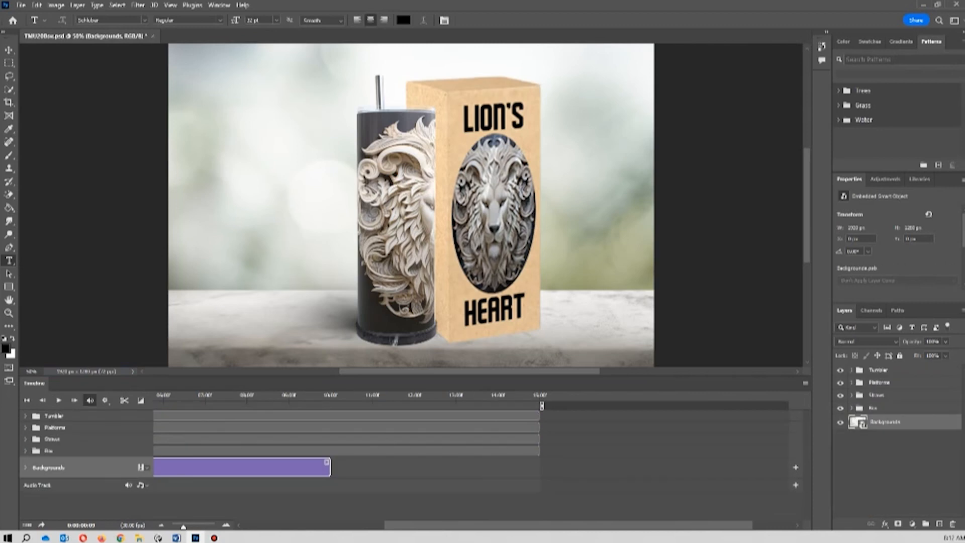
# Extend the Backgrounds clip to the end of the mockup's timeline and preview the animation from the first frame.
pyautogui.moveTo(327, 466); pyautogui.dragTo(538, 465)
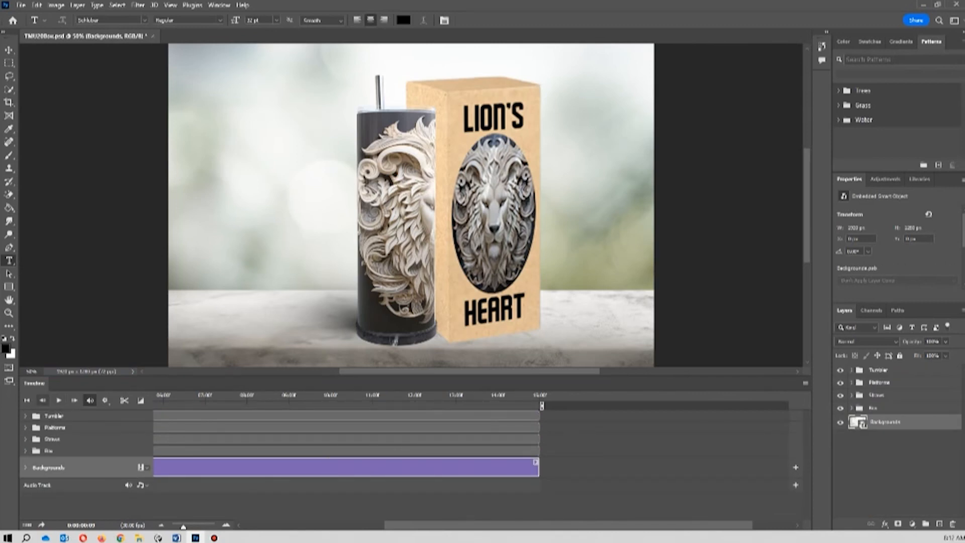
pyautogui.click(26, 400)
pyautogui.press('space')
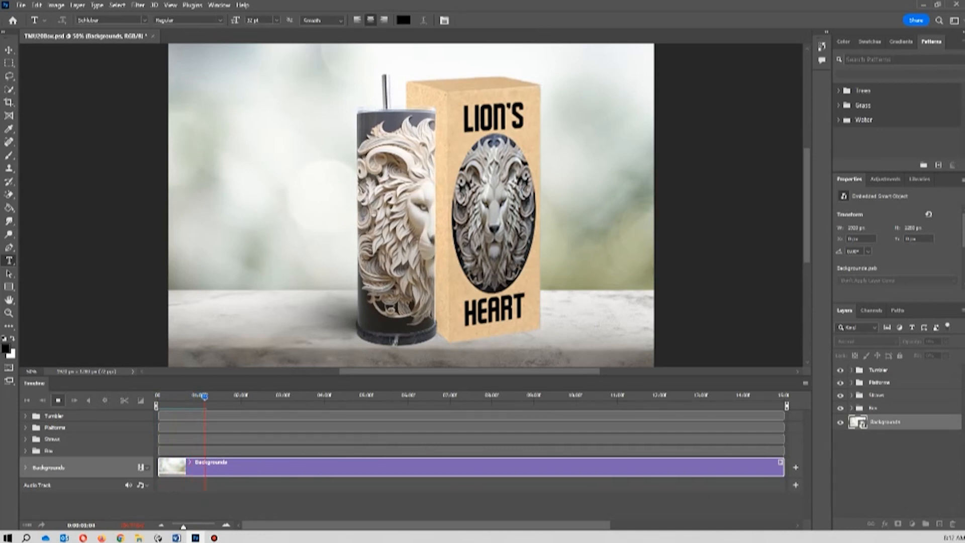
pyautogui.press('space')
# Look at the Render Video export settings for the mockup and leave them without rendering.
pyautogui.click(21, 5)
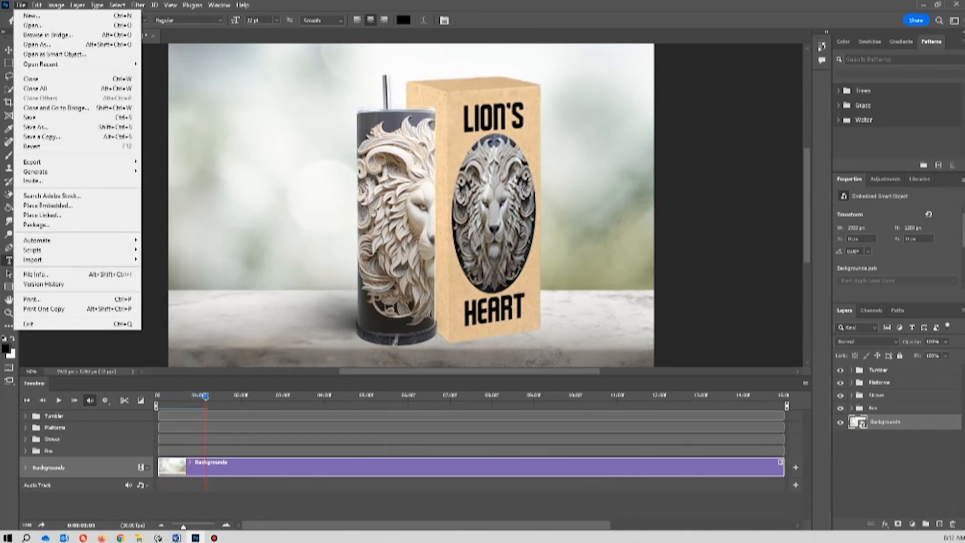
pyautogui.moveTo(50, 161)
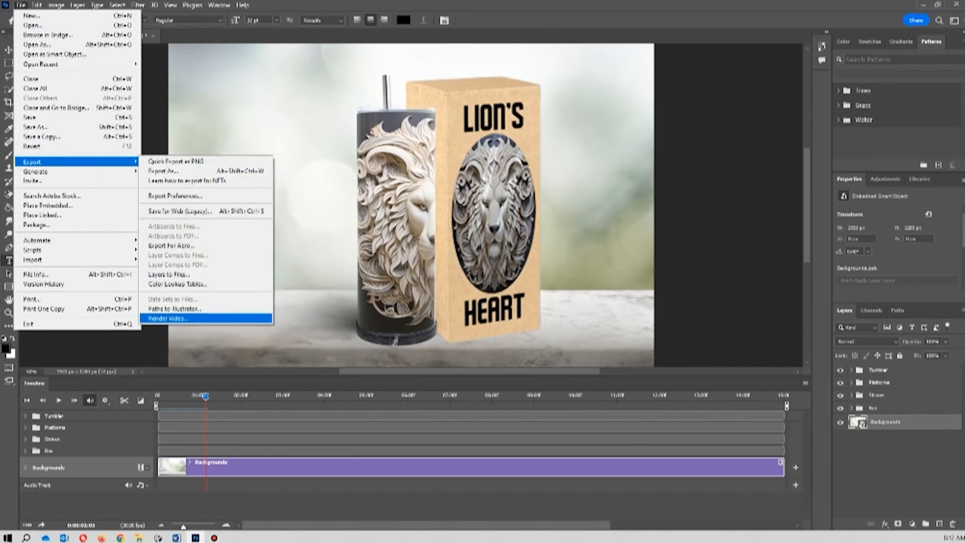
pyautogui.click(167, 318)
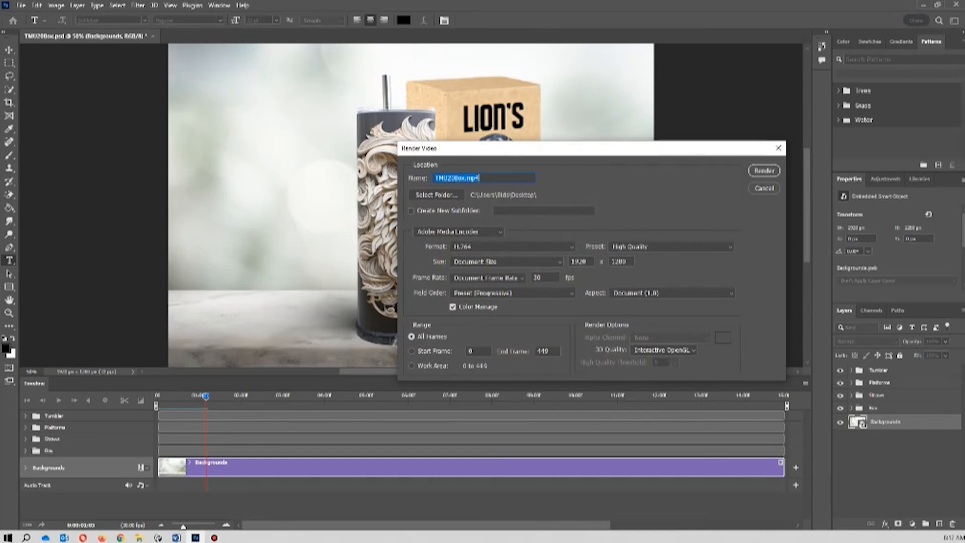
pyautogui.press('Escape')
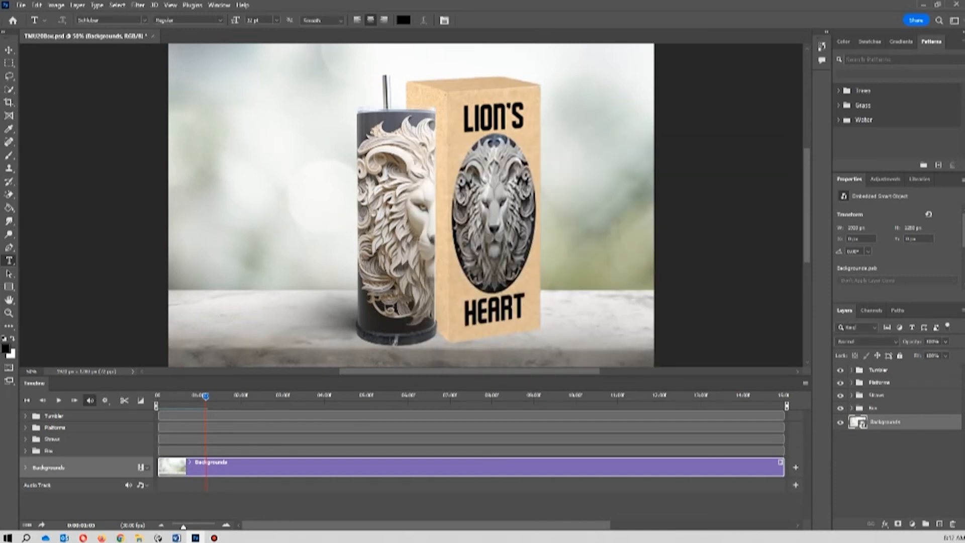